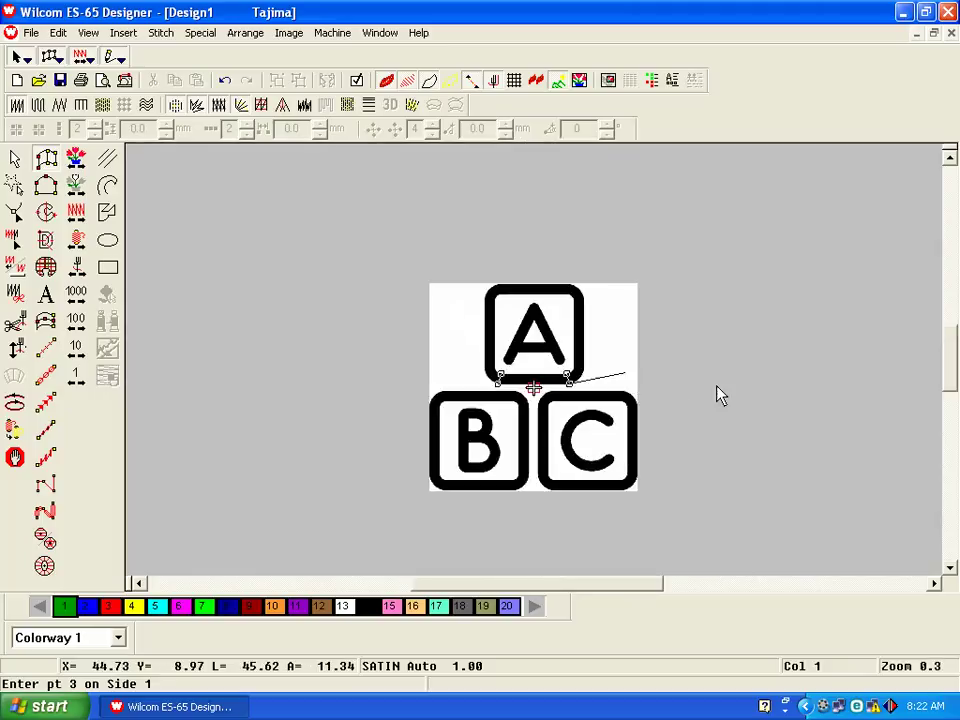
Step: Extend the satin column around the lower-right corner of the A block's border with paired edge points
{"action": "key", "text": "z"}
{"action": "key", "text": "z"}
{"action": "left_click", "coordinate": [721, 434]}
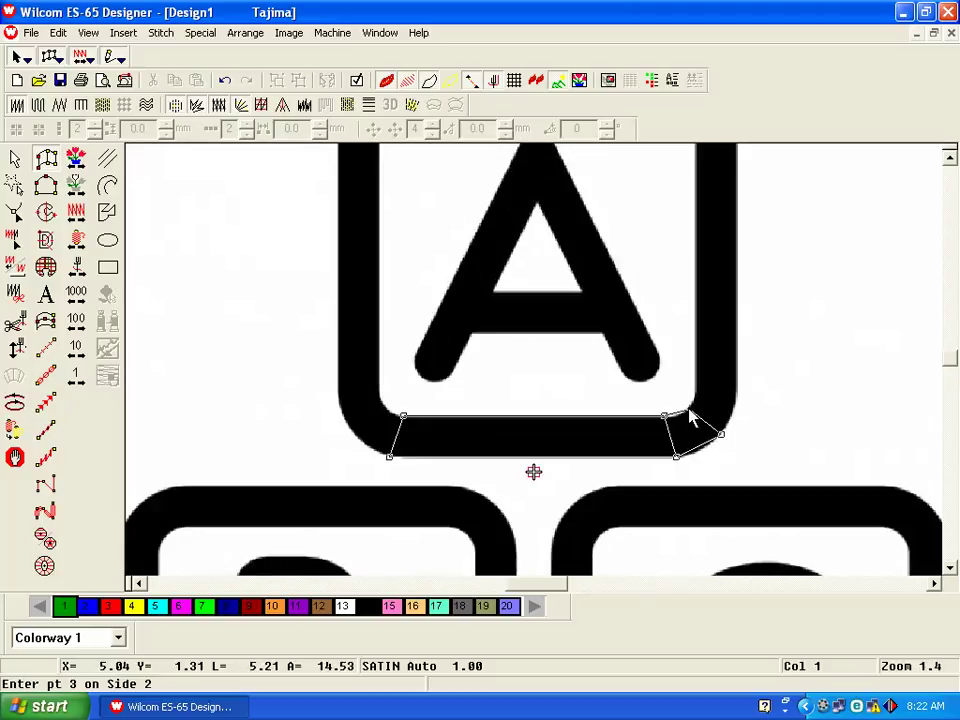
{"action": "left_click", "coordinate": [738, 395]}
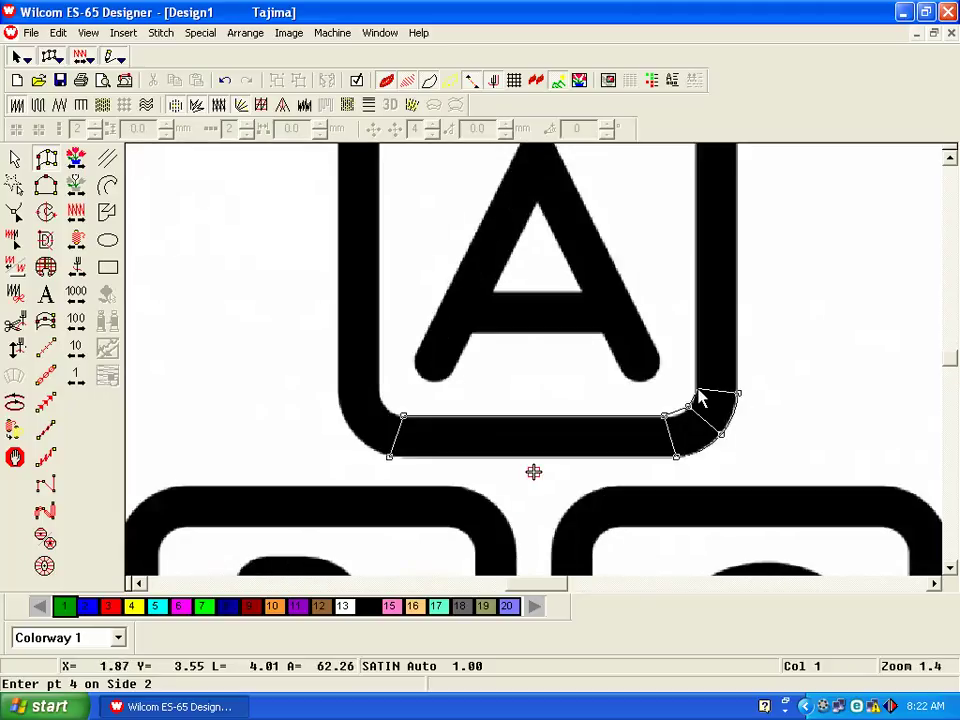
{"action": "left_click", "coordinate": [697, 398]}
Step: Continue the border column up the block's right side and around its upper-right corner
{"action": "scroll", "coordinate": [736, 358], "scroll_direction": "up", "scroll_amount": 3}
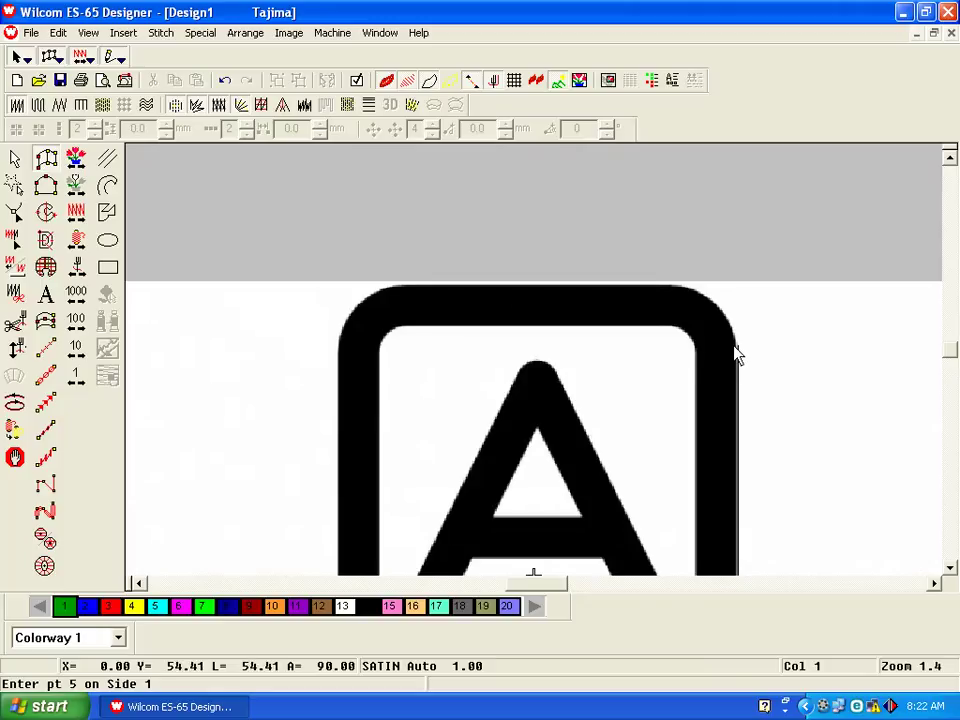
{"action": "left_click", "coordinate": [724, 313]}
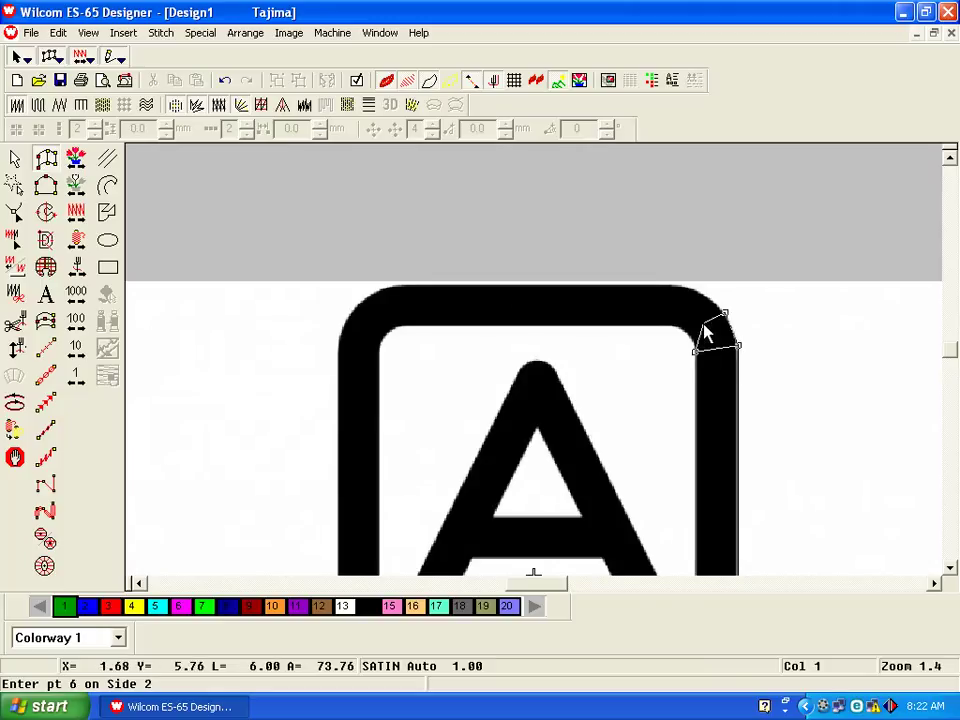
{"action": "left_click", "coordinate": [690, 336]}
{"action": "left_click", "coordinate": [668, 287]}
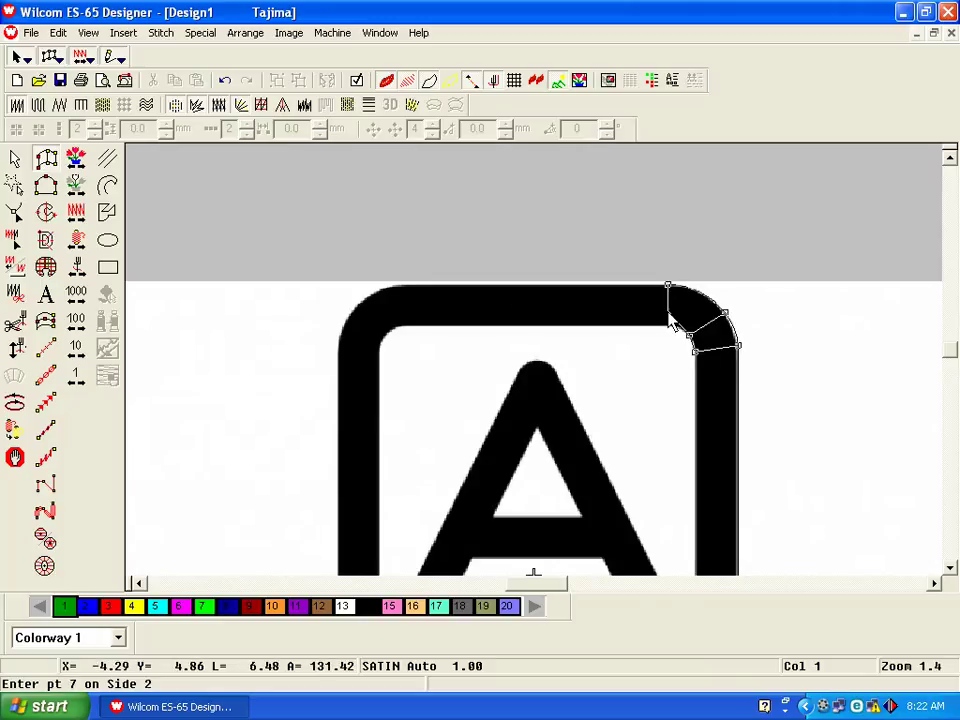
{"action": "left_click", "coordinate": [665, 325]}
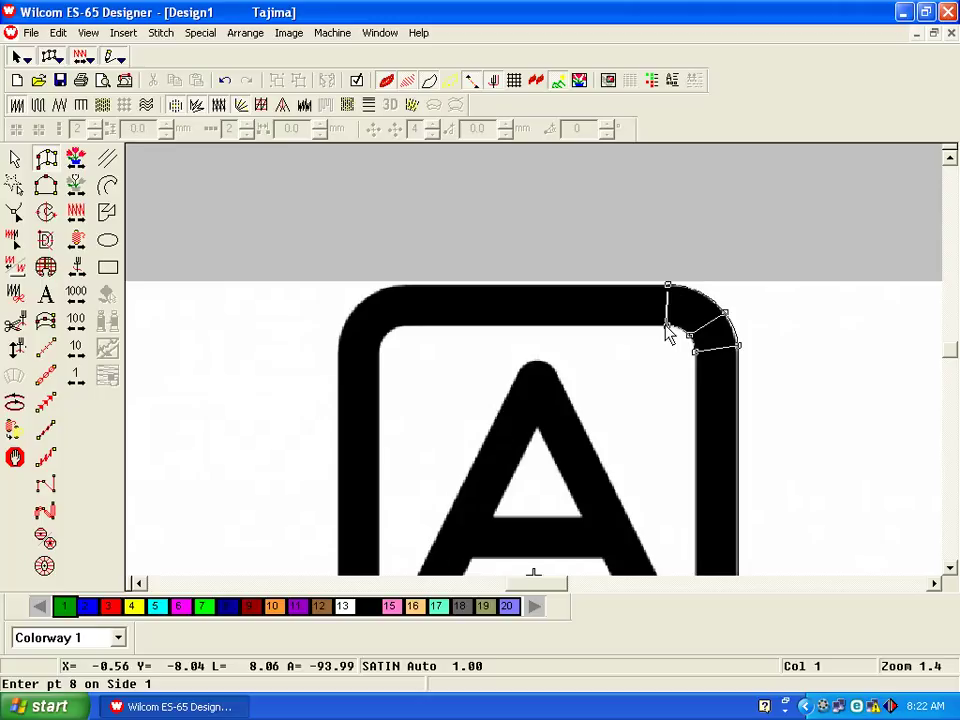
Step: Carry the border column across the top edge of the A block and around the upper-left corner
{"action": "left_click", "coordinate": [397, 286]}
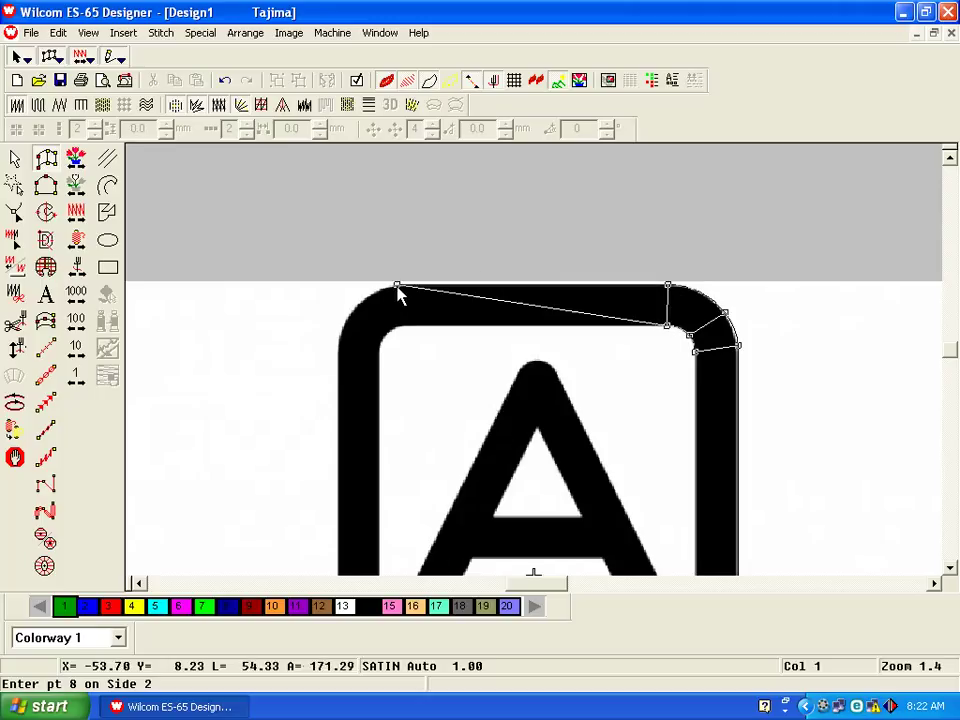
{"action": "left_click", "coordinate": [400, 321]}
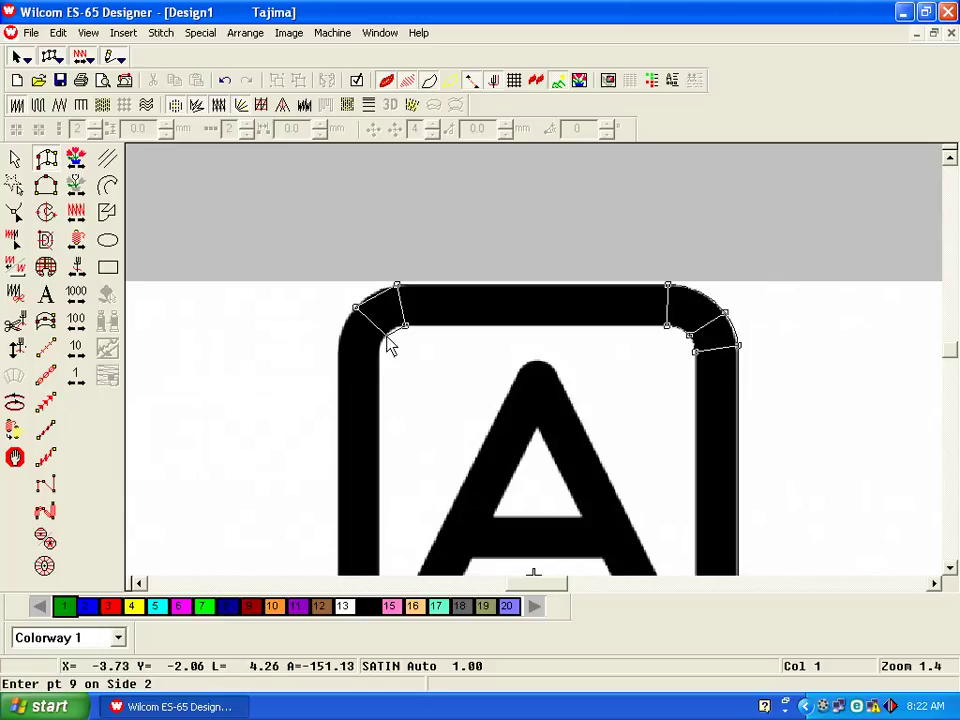
{"action": "left_click", "coordinate": [386, 335]}
{"action": "left_click", "coordinate": [341, 350]}
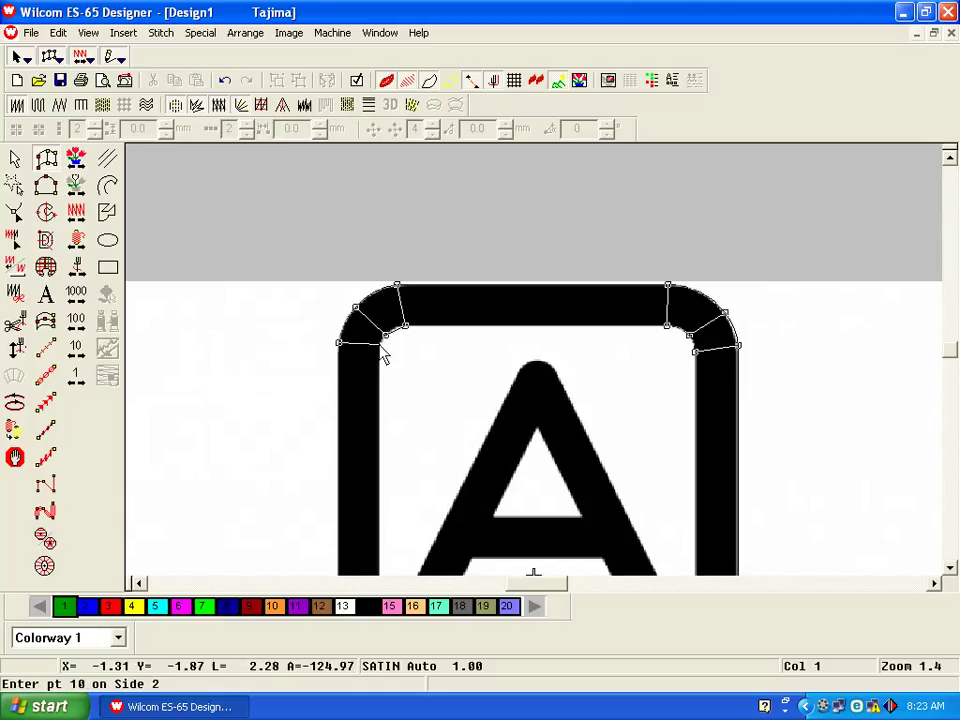
{"action": "left_click", "coordinate": [386, 355]}
Step: Bring the border column down the left side, close it at the lower-left starting points and generate the satin stitches
{"action": "scroll", "coordinate": [386, 356], "scroll_direction": "down", "scroll_amount": 3}
{"action": "left_click", "coordinate": [339, 405]}
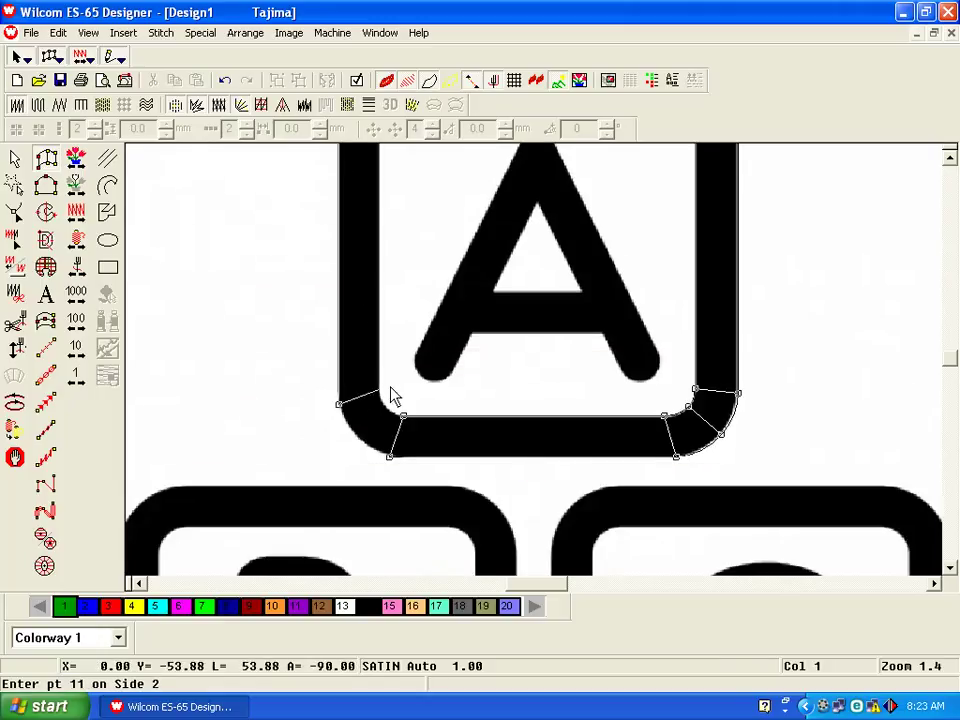
{"action": "left_click", "coordinate": [378, 379]}
{"action": "left_click", "coordinate": [357, 435]}
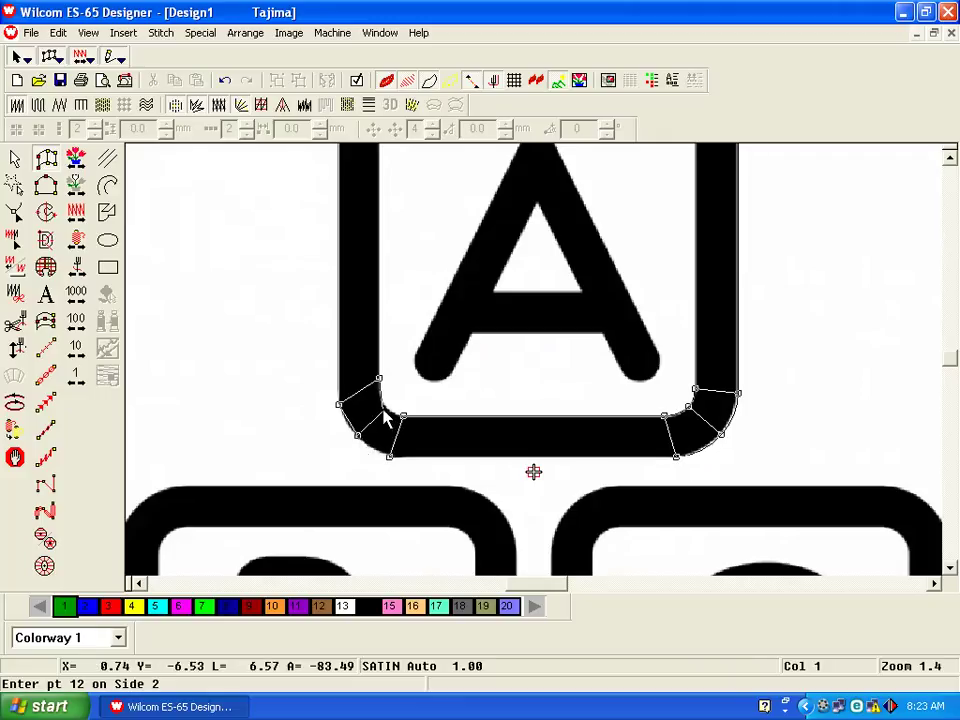
{"action": "left_click", "coordinate": [386, 407]}
{"action": "left_click", "coordinate": [392, 460]}
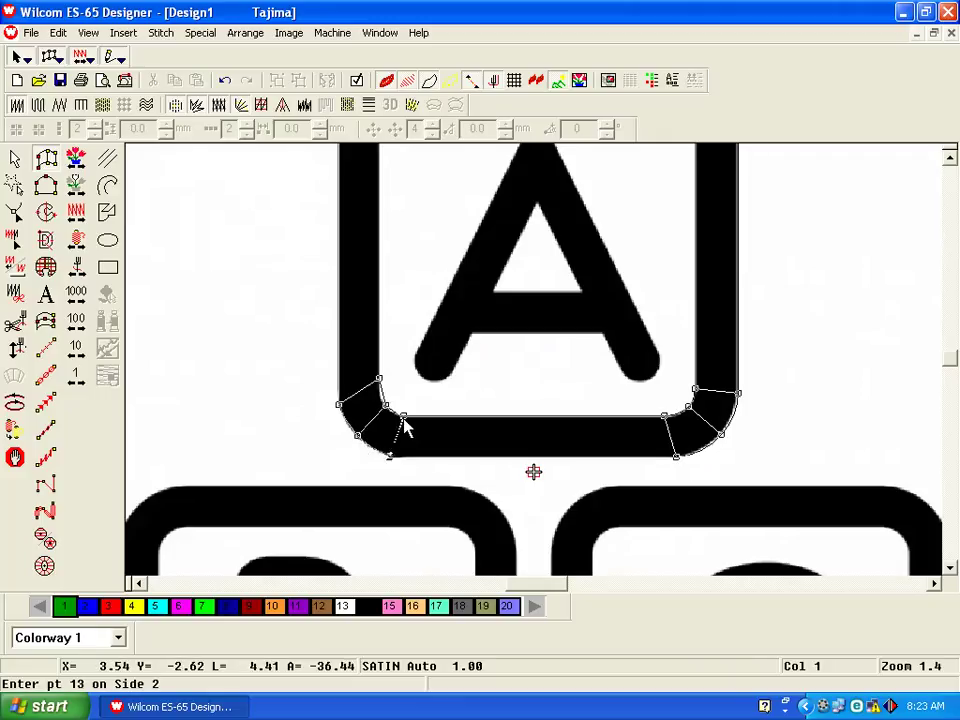
{"action": "left_click", "coordinate": [402, 425]}
{"action": "key", "text": "Return"}
Step: Select the ABC artwork together with the stitched border and scale both down proportionally
{"action": "scroll", "coordinate": [428, 411], "scroll_direction": "up", "scroll_amount": 2}
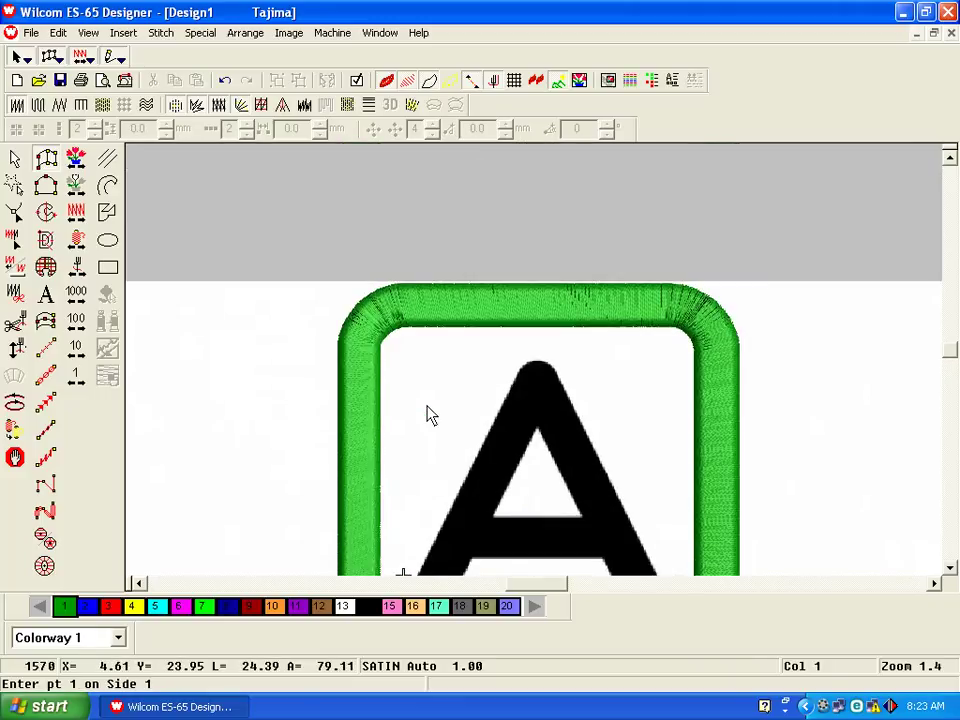
{"action": "scroll", "coordinate": [428, 411], "scroll_direction": "down", "scroll_amount": 2}
{"action": "scroll", "coordinate": [428, 413], "scroll_direction": "up", "scroll_amount": 1}
{"action": "key", "text": "shift+z"}
{"action": "key", "text": "shift+z"}
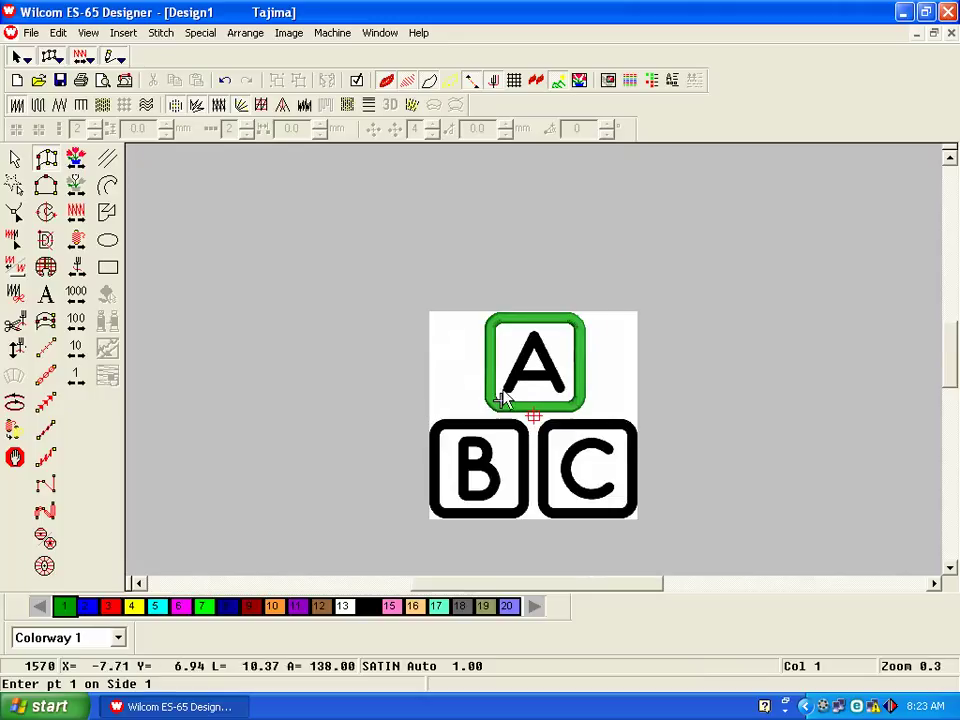
{"action": "key", "text": "Escape"}
{"action": "left_click", "coordinate": [618, 320]}
{"action": "left_click_drag", "start_coordinate": [641, 318], "coordinate": [617, 388]}
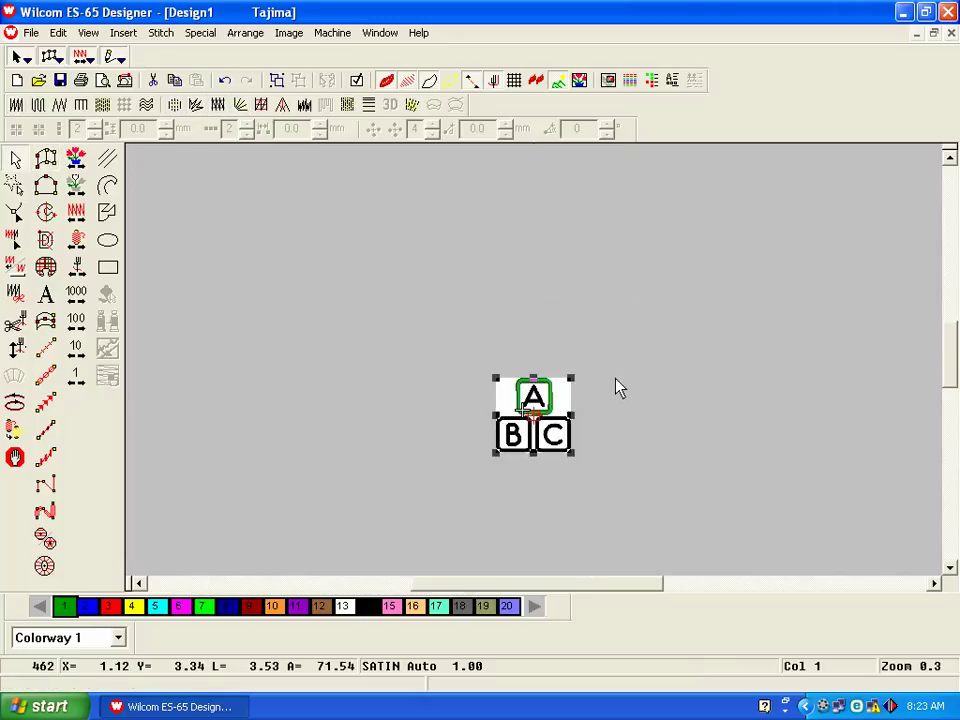
{"action": "key", "text": "0"}
{"action": "key", "text": "z"}
{"action": "key", "text": "Escape"}
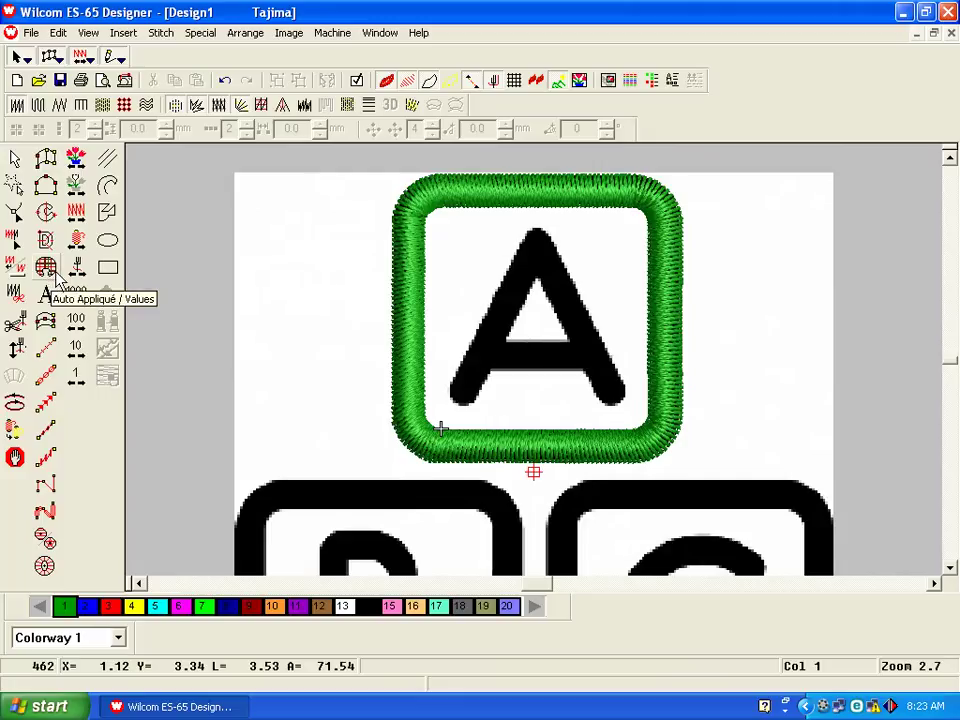
Step: Digitize the crossbar of the letter A as a satin column overlapping both legs, and level its lower edge
{"action": "left_click", "coordinate": [45, 158]}
{"action": "key", "text": "z"}
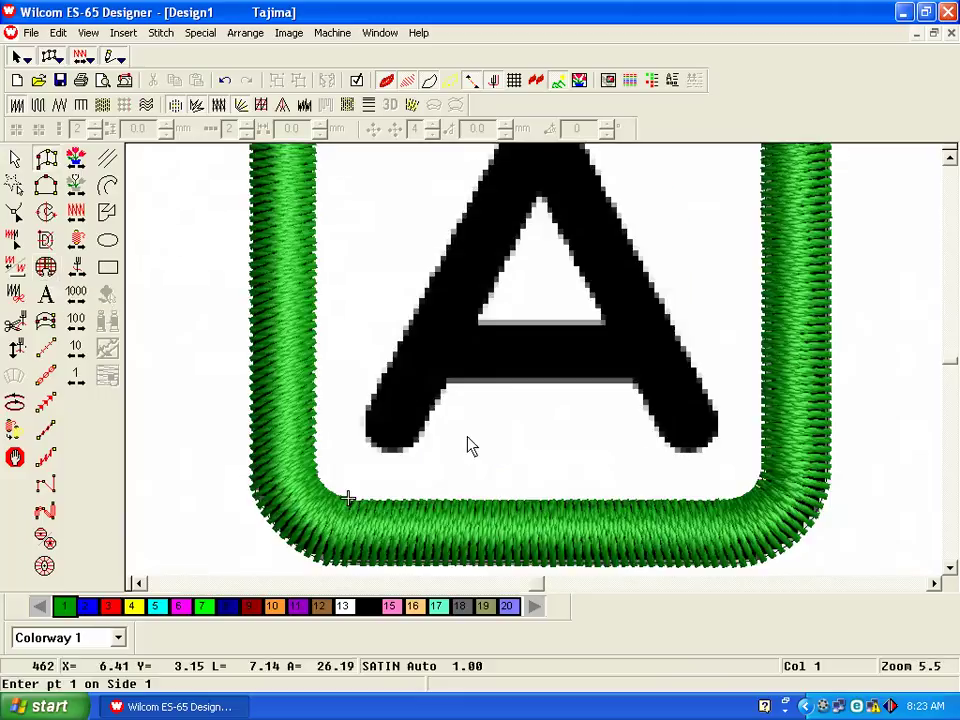
{"action": "left_click", "coordinate": [373, 444]}
{"action": "key", "text": "BackSpace"}
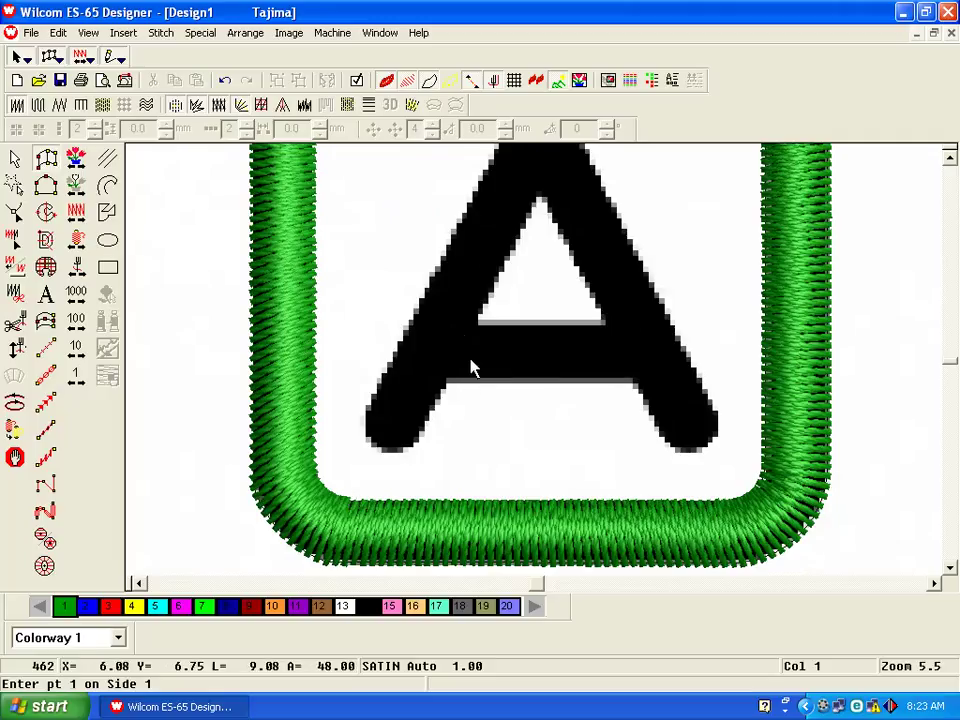
{"action": "left_click", "coordinate": [455, 321]}
{"action": "left_click", "coordinate": [427, 387]}
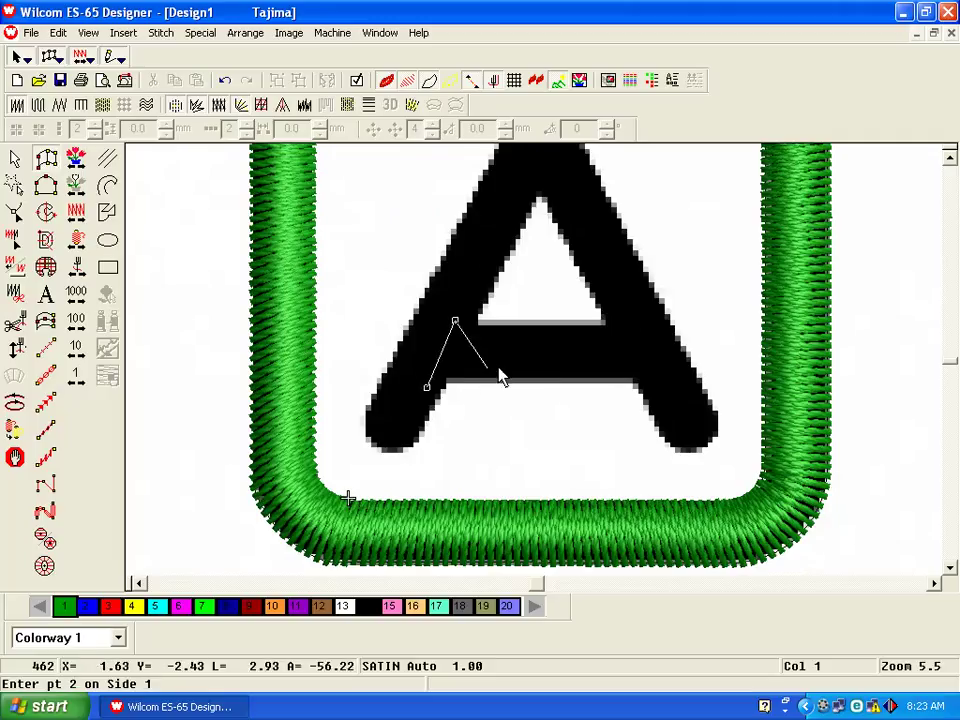
{"action": "left_click", "coordinate": [639, 321]}
{"action": "left_click", "coordinate": [669, 386]}
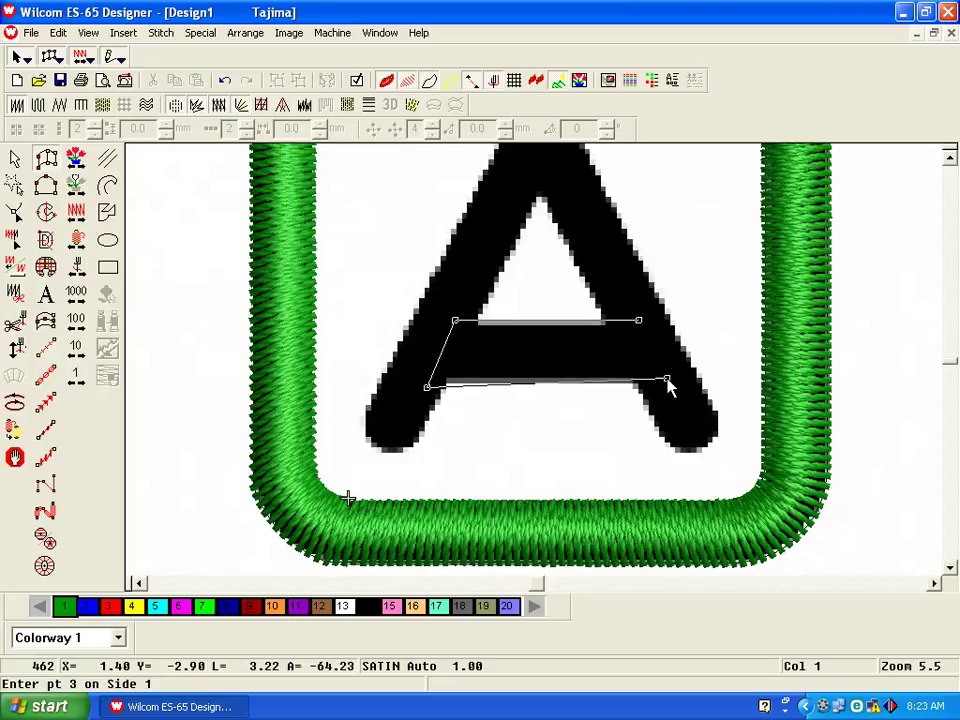
{"action": "key", "text": "BackSpace"}
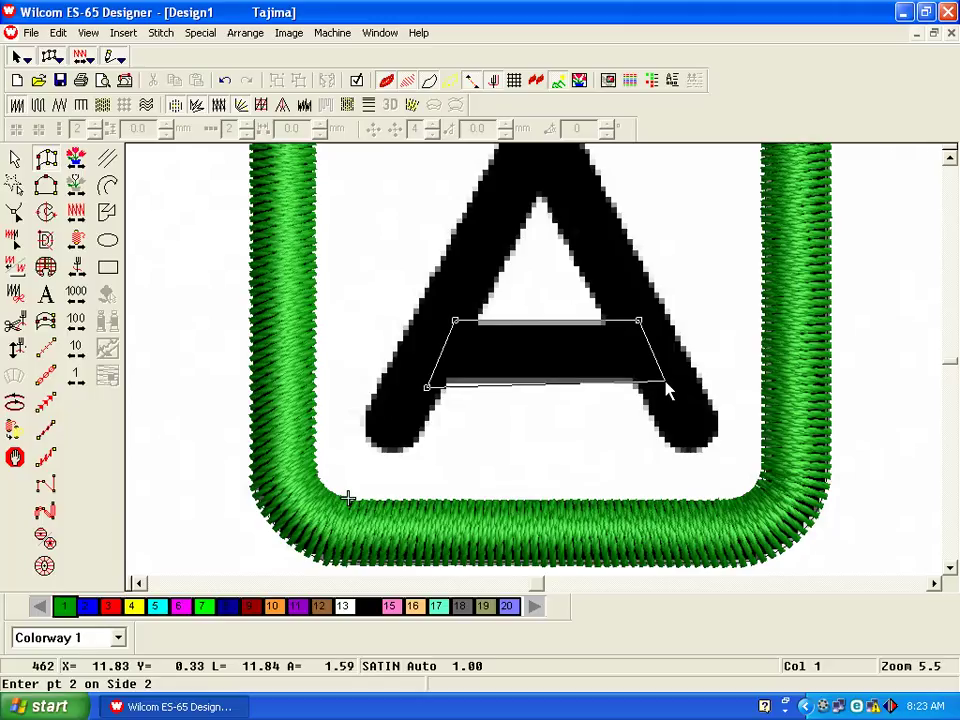
{"action": "left_click", "coordinate": [667, 387]}
{"action": "key", "text": "Return"}
{"action": "key", "text": "h"}
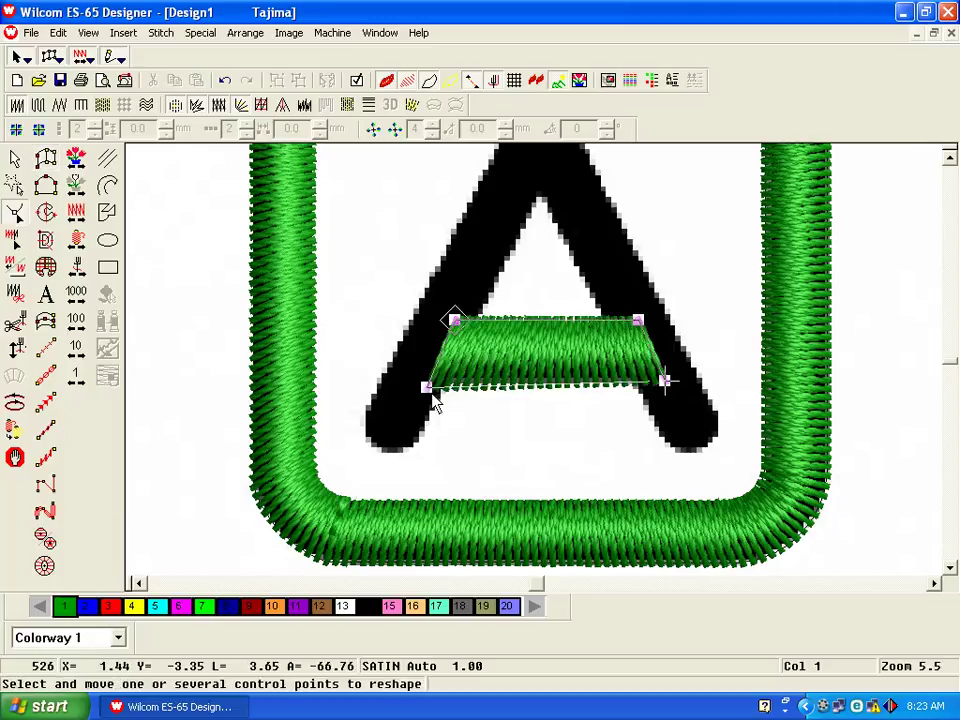
{"action": "key", "text": "Escape"}
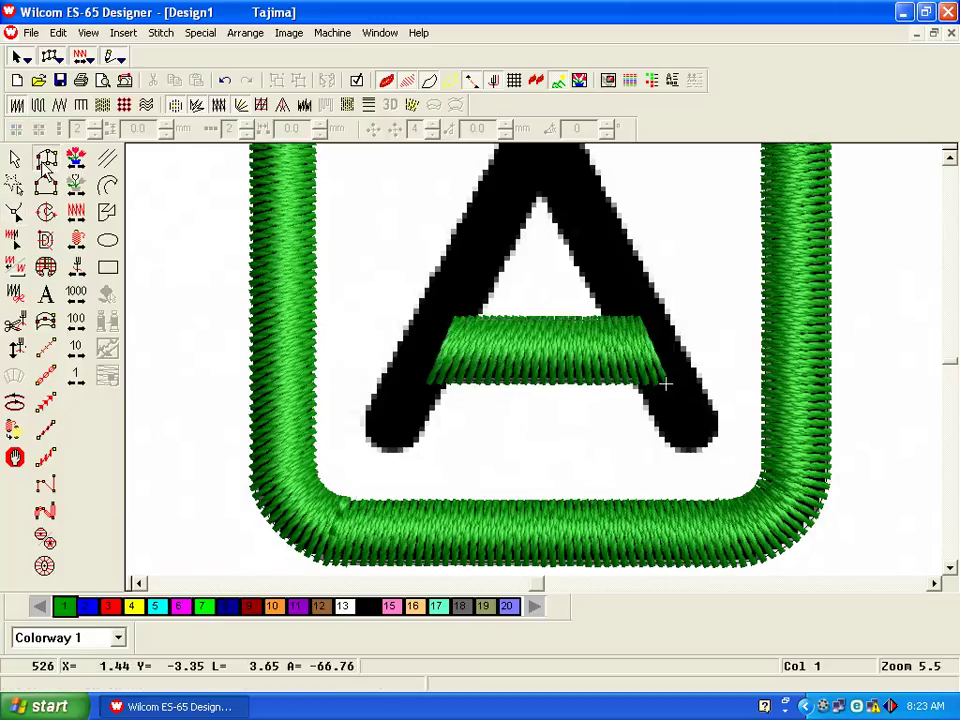
Step: Start a satin column at the rounded foot of the A's left leg and run it up to the apex
{"action": "left_click", "coordinate": [386, 454]}
{"action": "left_click", "coordinate": [364, 415]}
{"action": "left_click", "coordinate": [422, 446]}
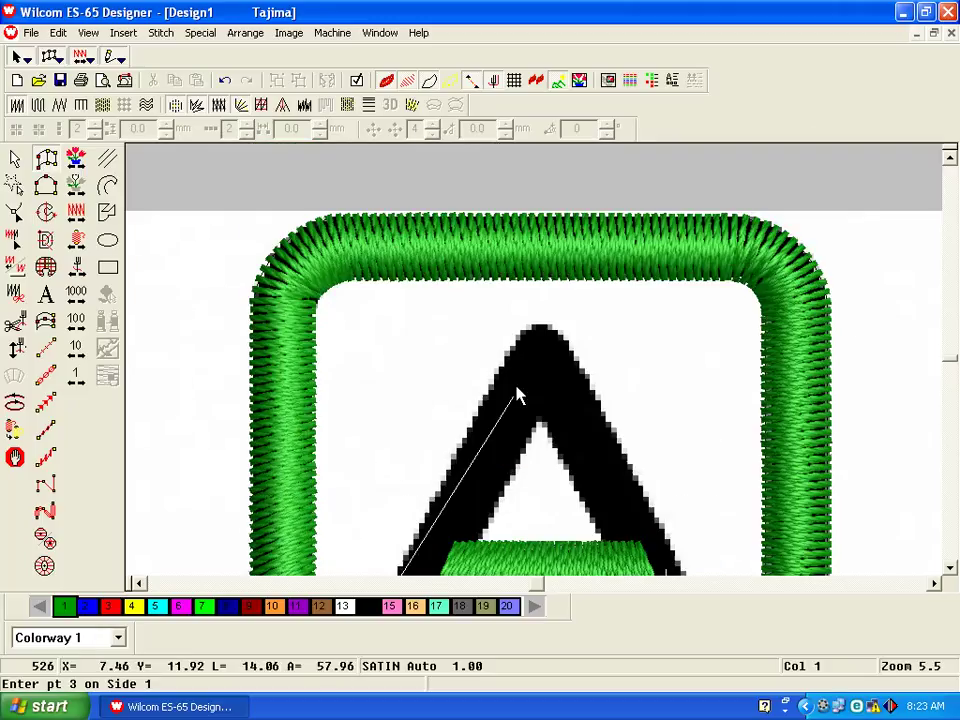
{"action": "left_click", "coordinate": [518, 331]}
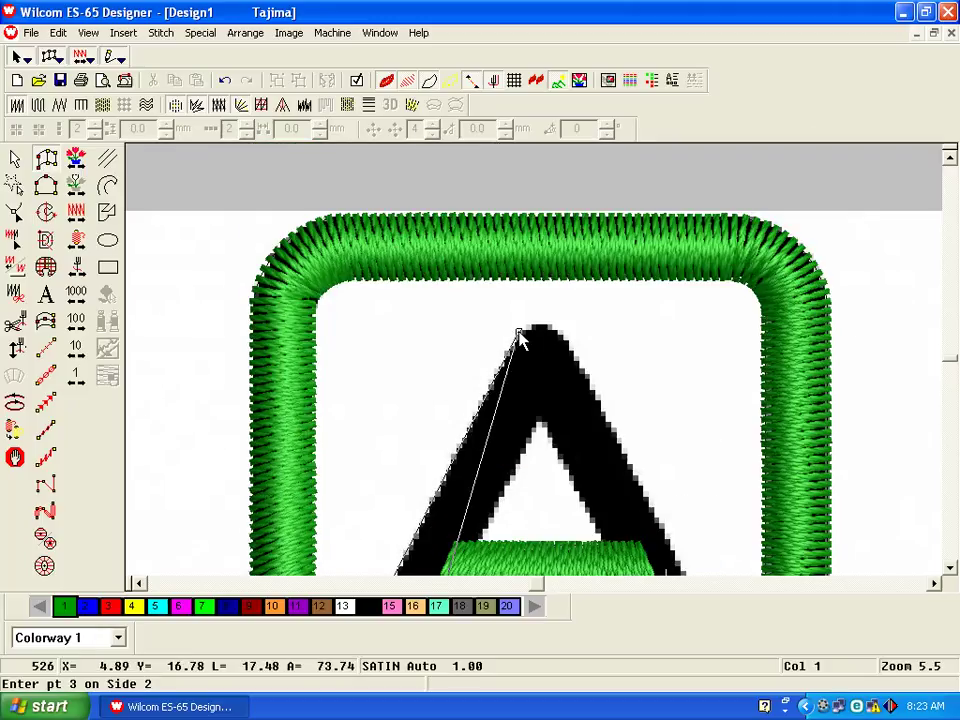
{"action": "left_click", "coordinate": [539, 420]}
Step: Turn the column around the A's rounded apex, pivoting the inner side on the inside corner
{"action": "left_click", "coordinate": [541, 326]}
{"action": "left_click", "coordinate": [542, 420]}
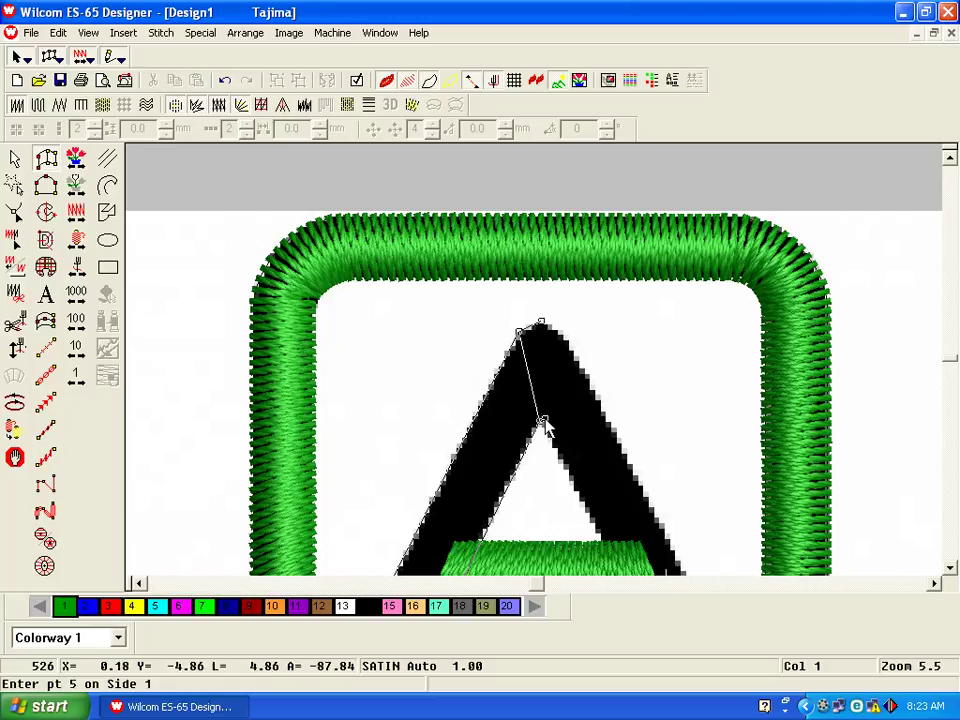
{"action": "left_click", "coordinate": [565, 340]}
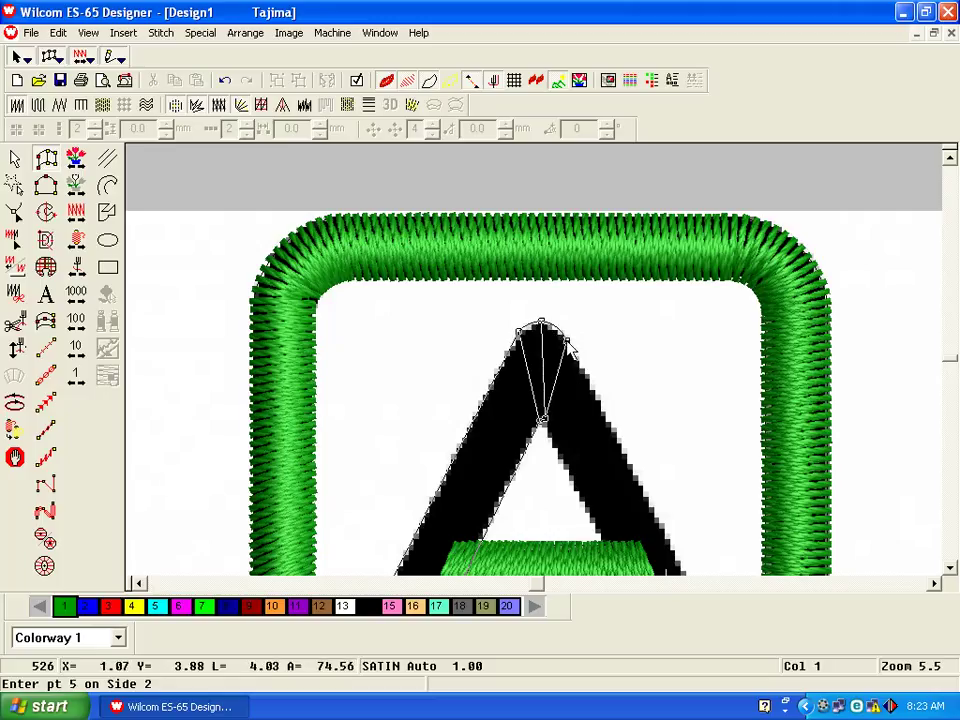
{"action": "left_click", "coordinate": [544, 419]}
Step: Run the column down the A's right leg, round off its foot and generate the satin stitches
{"action": "left_click", "coordinate": [586, 442]}
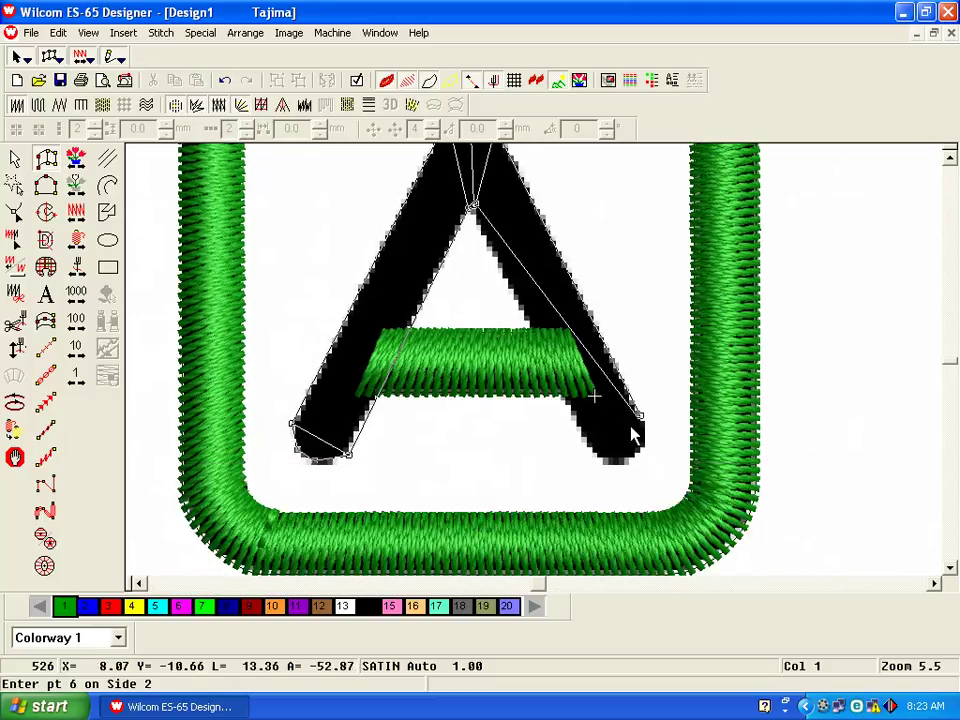
{"action": "left_click", "coordinate": [640, 416]}
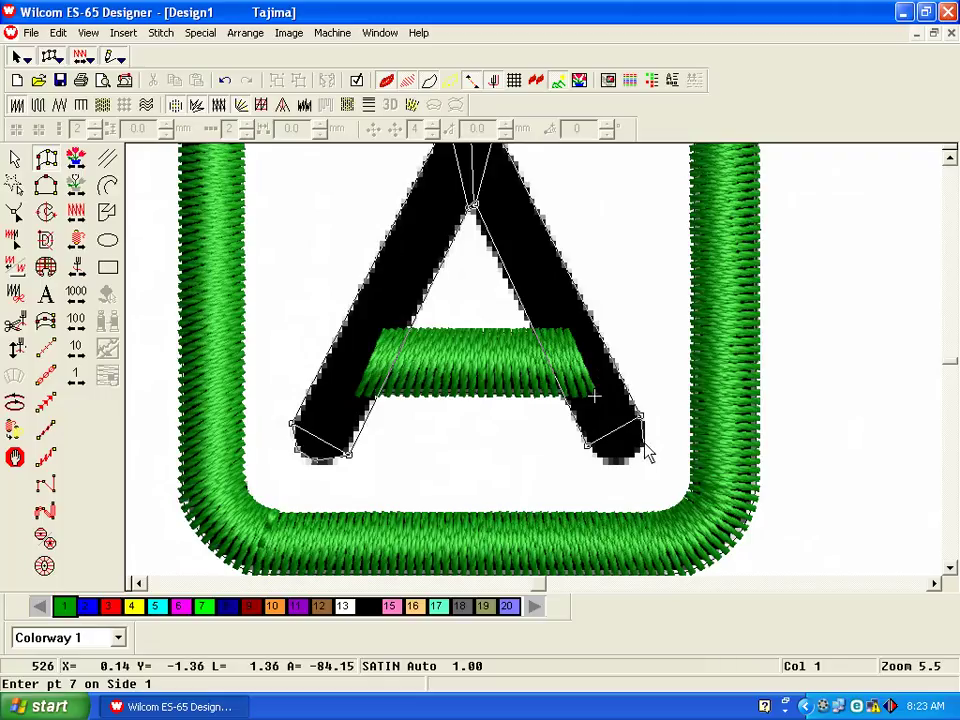
{"action": "left_click", "coordinate": [645, 442]}
{"action": "left_click", "coordinate": [603, 466]}
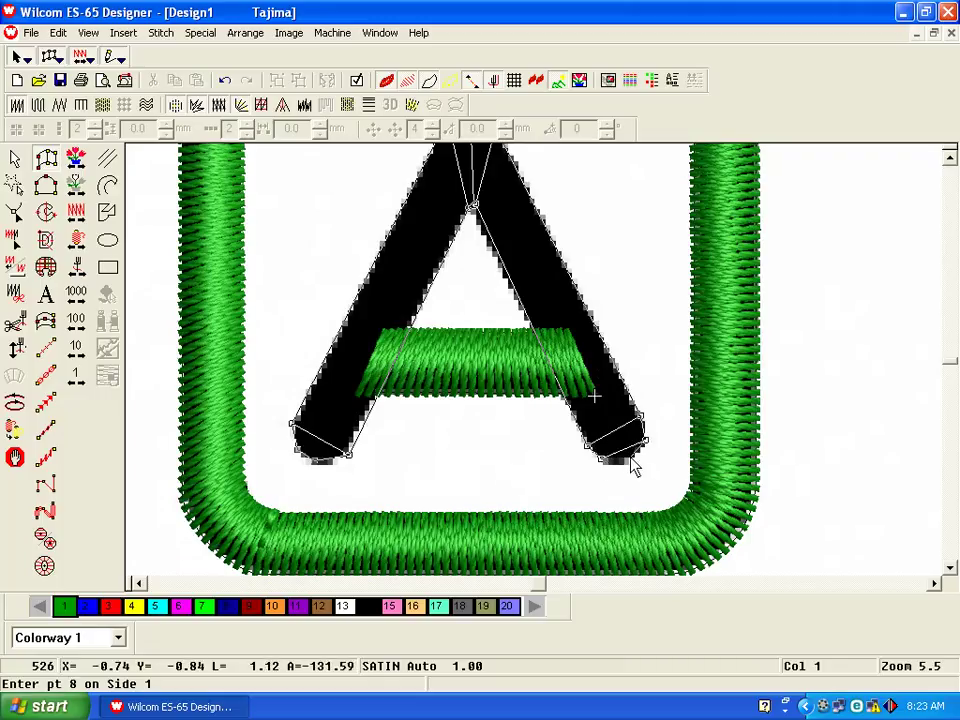
{"action": "left_click", "coordinate": [624, 467]}
{"action": "key", "text": "Return"}
Step: Duplicate the stitched A block, border and letter together, and place the copy over the artwork's B block
{"action": "scroll", "coordinate": [624, 467], "scroll_direction": "up", "scroll_amount": 2}
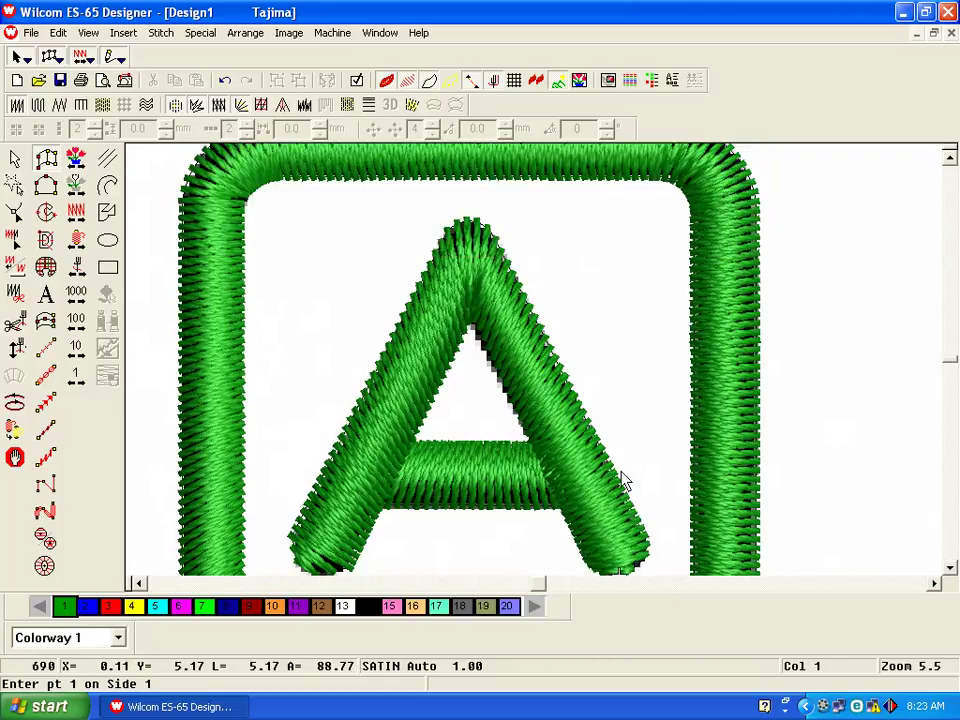
{"action": "scroll", "coordinate": [621, 472], "scroll_direction": "down", "scroll_amount": 2}
{"action": "key", "text": "shift+z"}
{"action": "key", "text": "shift+z"}
{"action": "key", "text": "Escape"}
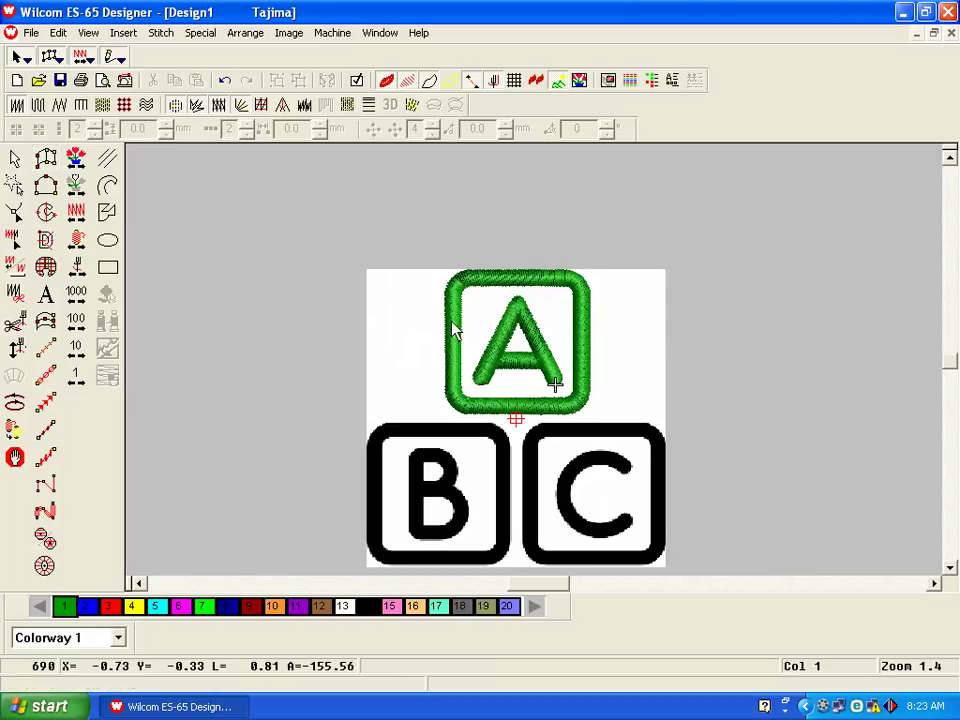
{"action": "left_click_drag", "start_coordinate": [343, 222], "coordinate": [647, 441]}
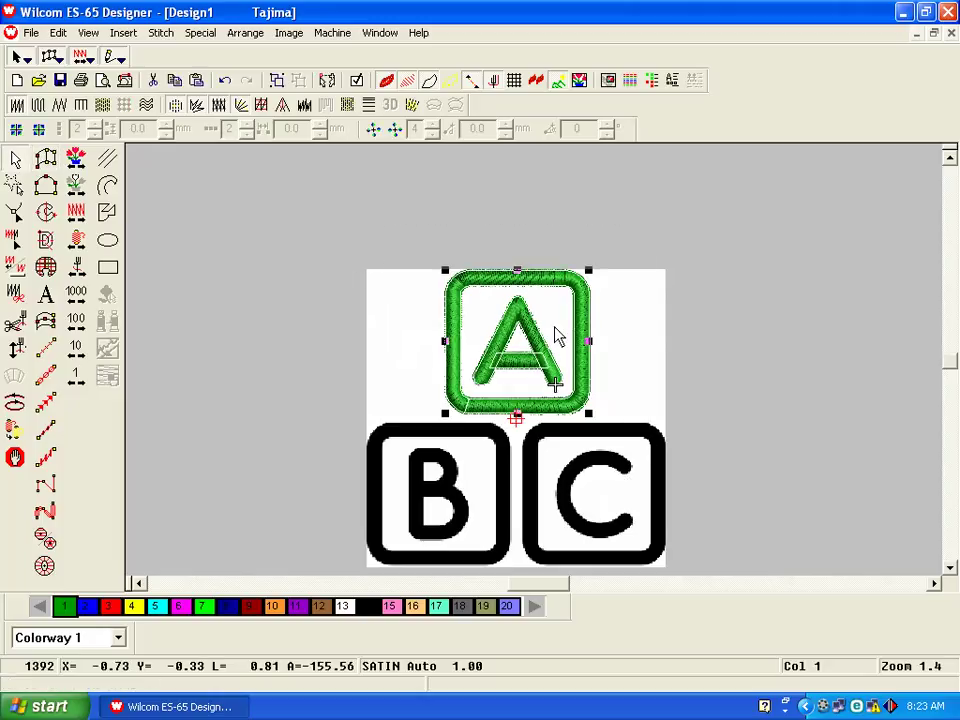
{"action": "left_click_drag", "start_coordinate": [339, 229], "coordinate": [648, 460]}
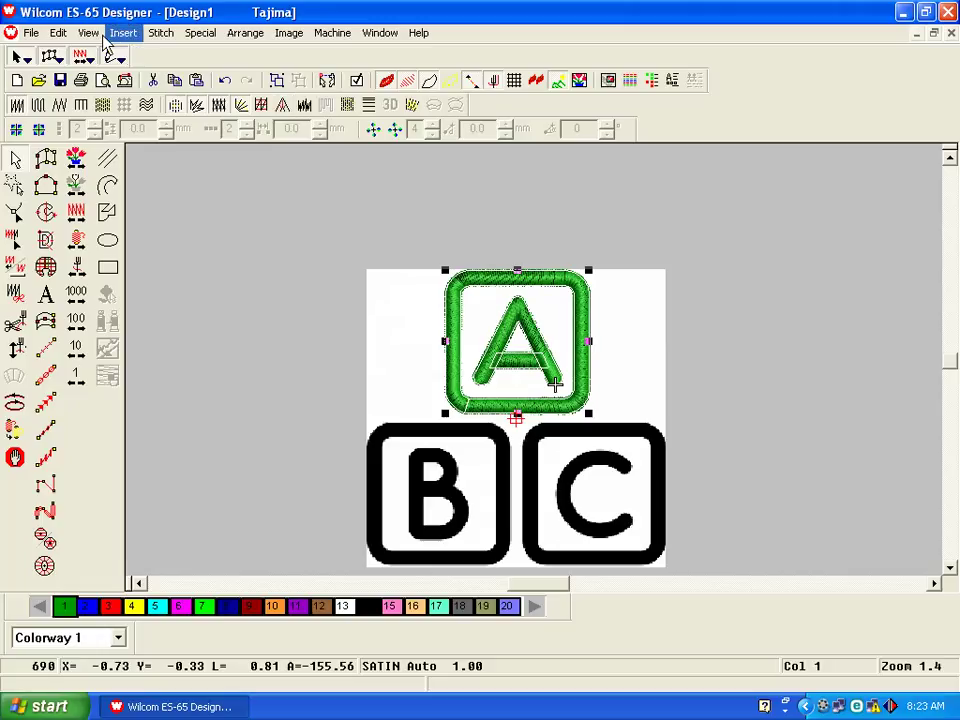
{"action": "left_click", "coordinate": [58, 32]}
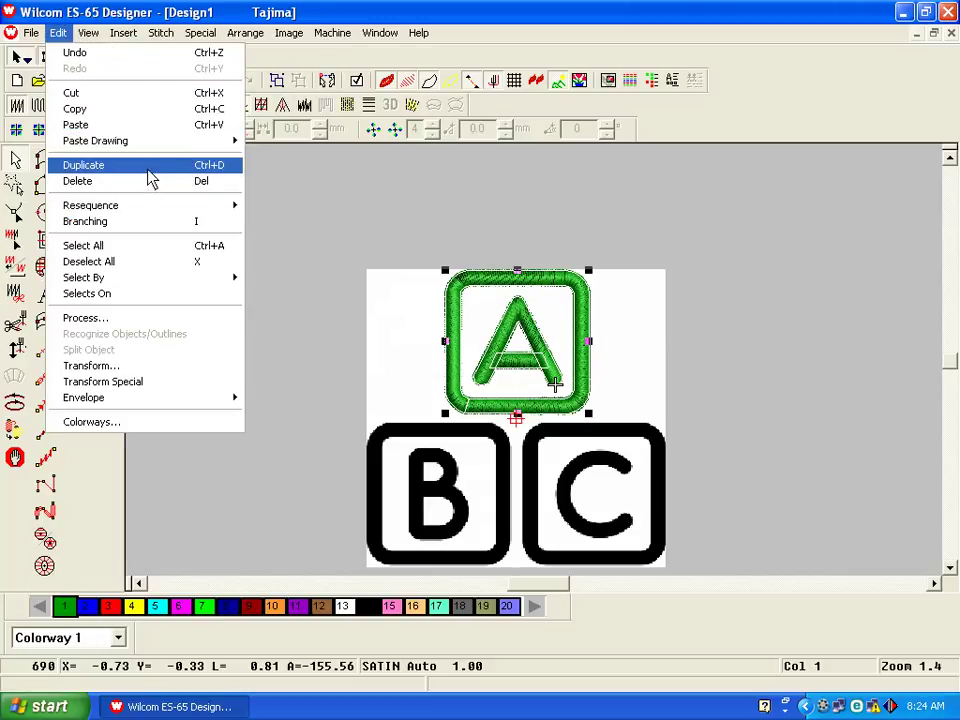
{"action": "left_click", "coordinate": [150, 176]}
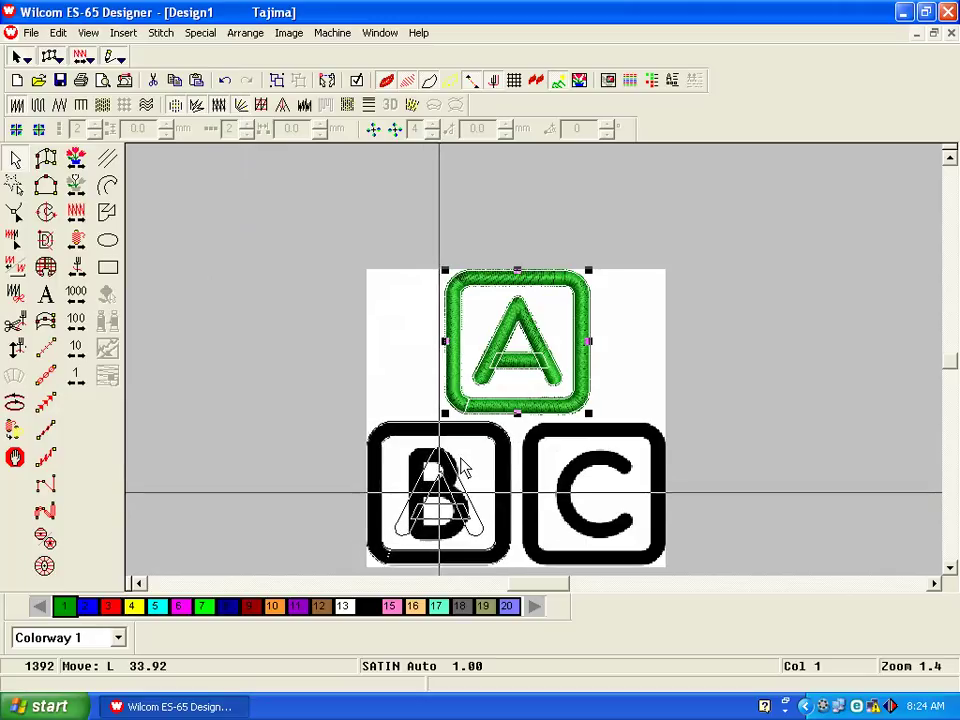
{"action": "left_click", "coordinate": [461, 459]}
{"action": "left_click", "coordinate": [323, 448]}
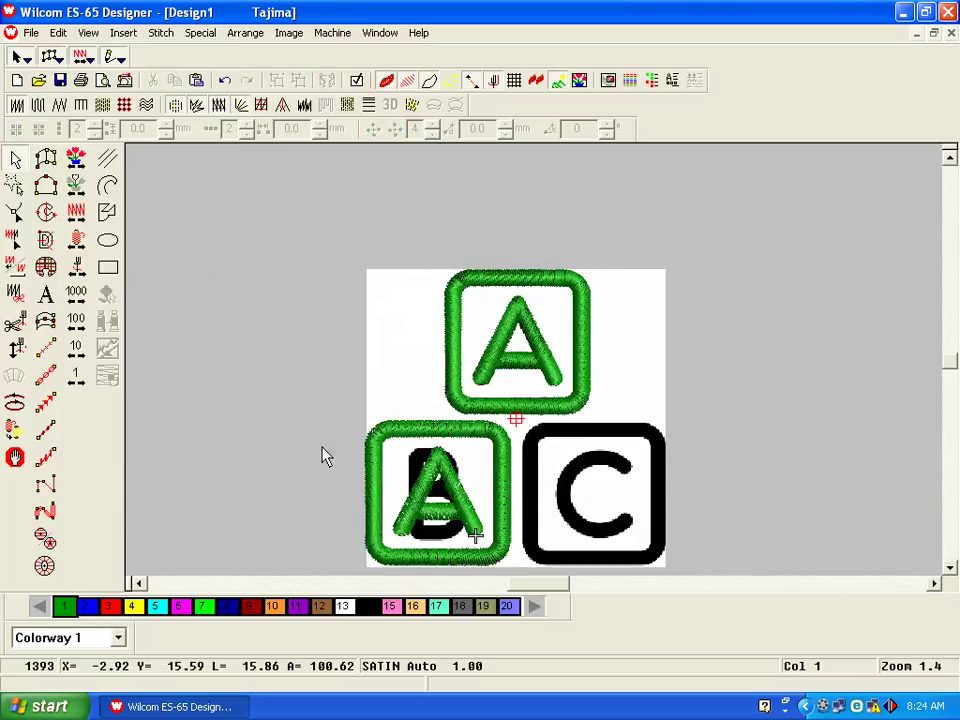
Step: Delete the copied letter A from the B block, keeping the copied border
{"action": "scroll", "coordinate": [323, 448], "scroll_direction": "down", "scroll_amount": 1}
{"action": "left_click_drag", "start_coordinate": [275, 510], "coordinate": [525, 332]}
{"action": "key", "text": "Delete"}
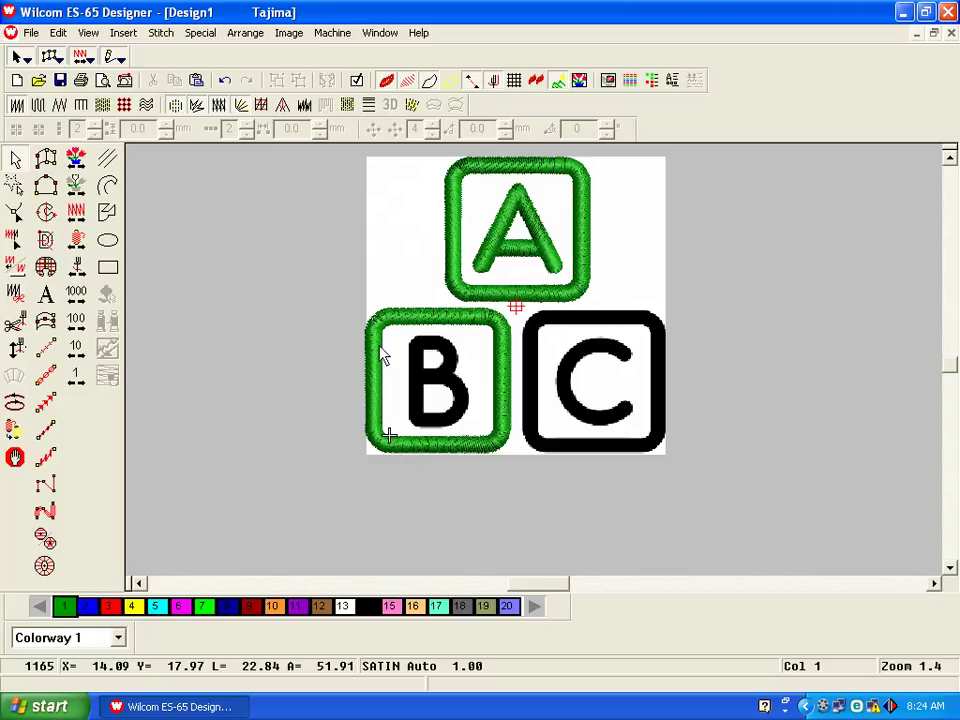
Step: Start a satin column at the B's middle junction and curve it around the upper bowl to the top edge
{"action": "left_click", "coordinate": [46, 159]}
{"action": "key", "text": "z"}
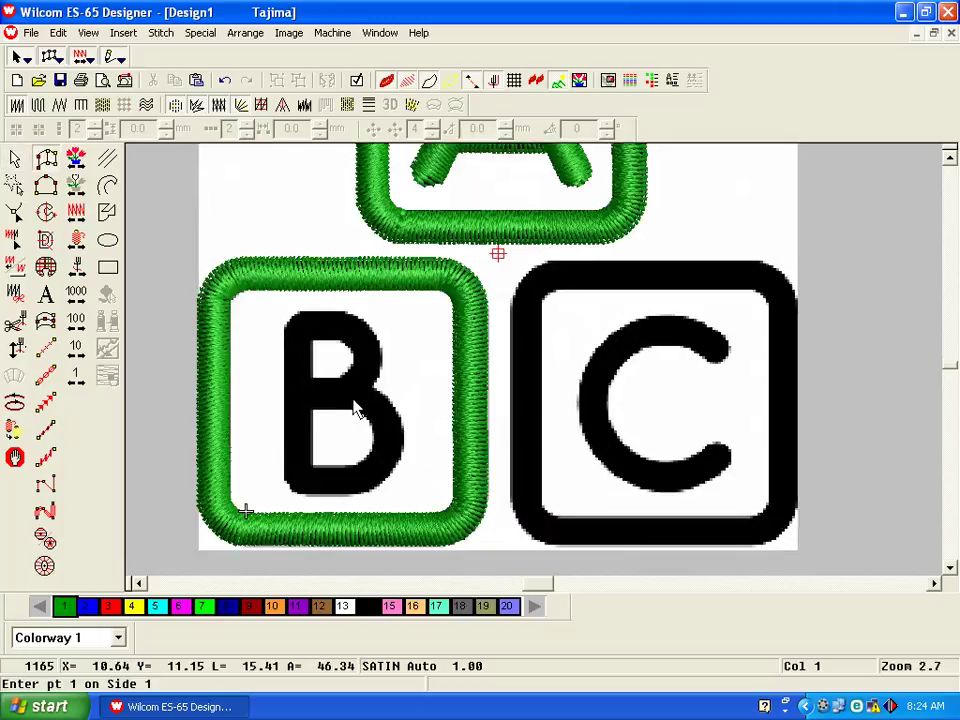
{"action": "left_click", "coordinate": [336, 380]}
{"action": "left_click", "coordinate": [357, 401]}
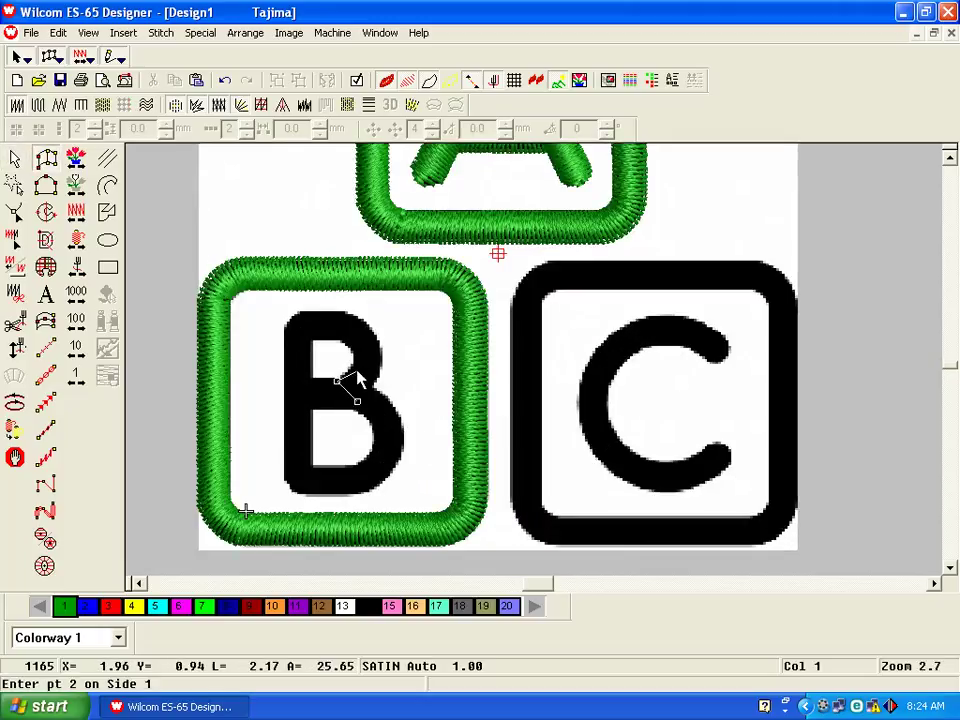
{"action": "left_click", "coordinate": [357, 360]}
{"action": "left_click", "coordinate": [384, 353]}
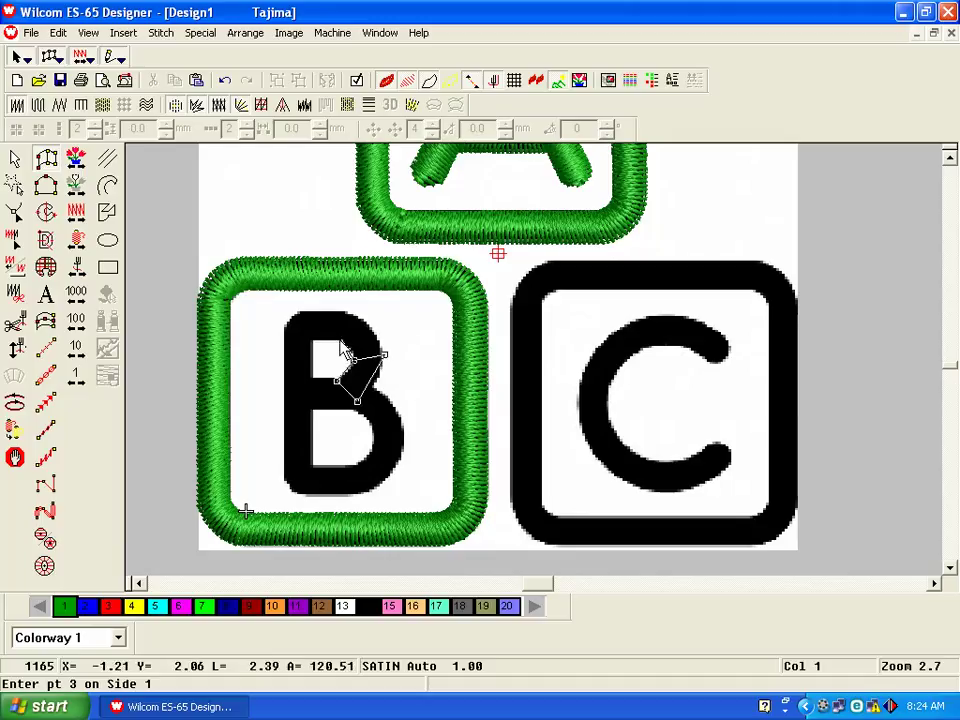
{"action": "left_click", "coordinate": [340, 339]}
{"action": "left_click", "coordinate": [345, 312]}
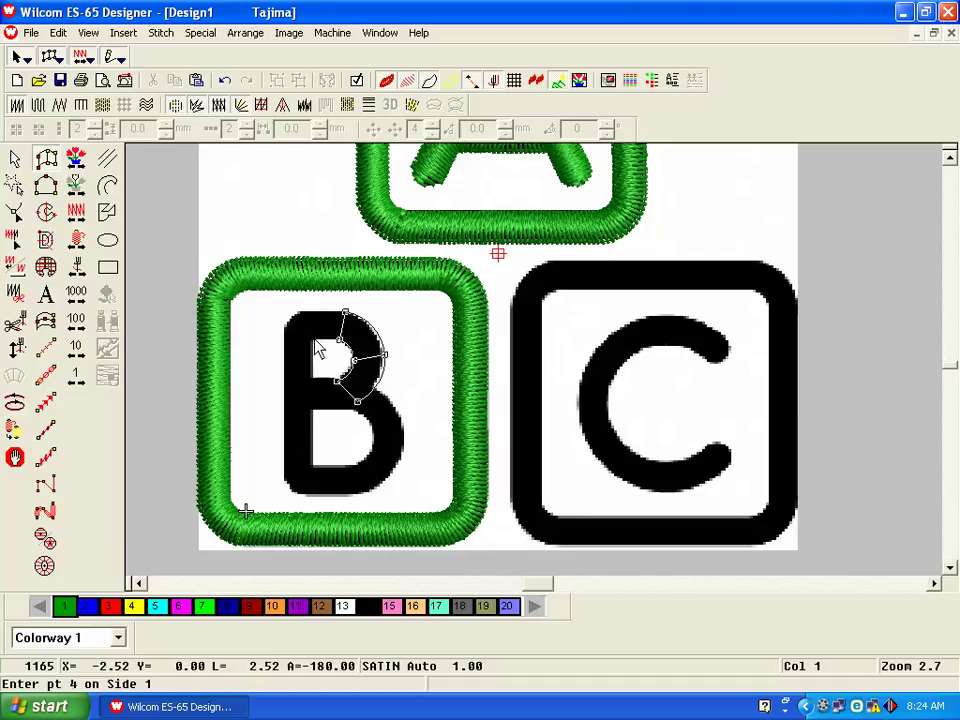
Step: Run the column along the B's top edge and turn it around the upper outer corner, pivoting on the inside corner
{"action": "left_click", "coordinate": [313, 339]}
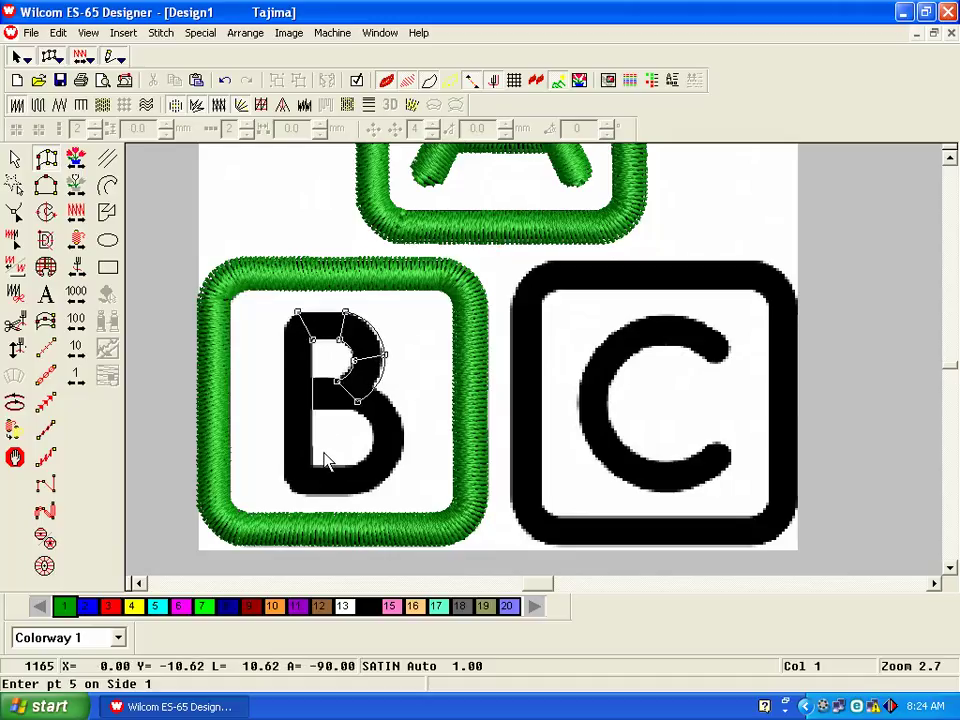
{"action": "left_click", "coordinate": [312, 341]}
{"action": "left_click", "coordinate": [287, 320]}
{"action": "left_click", "coordinate": [312, 341]}
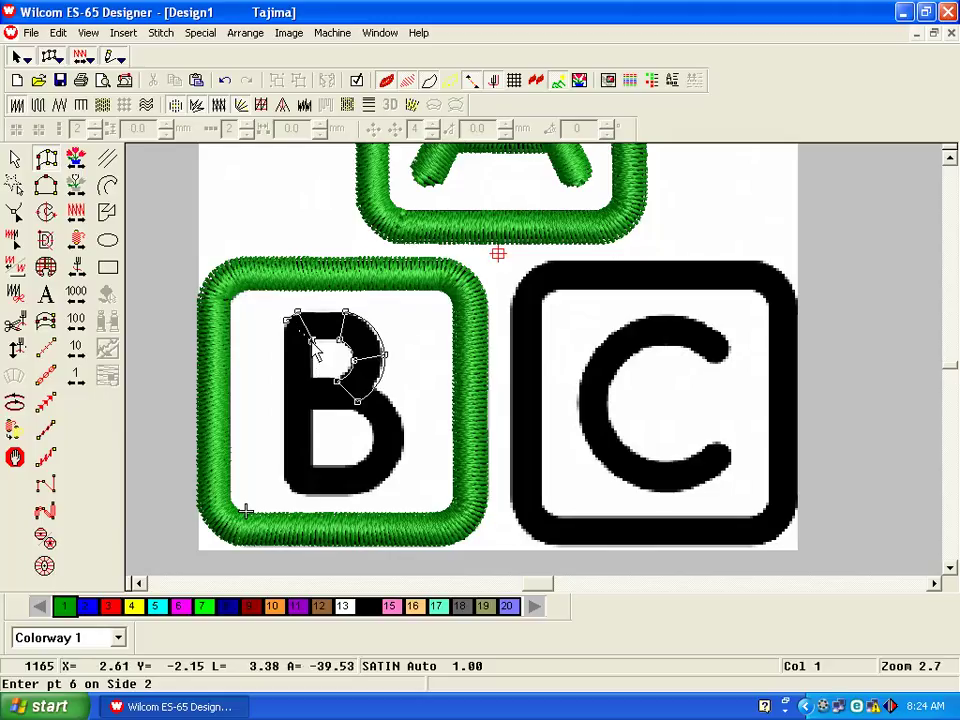
{"action": "left_click", "coordinate": [285, 334]}
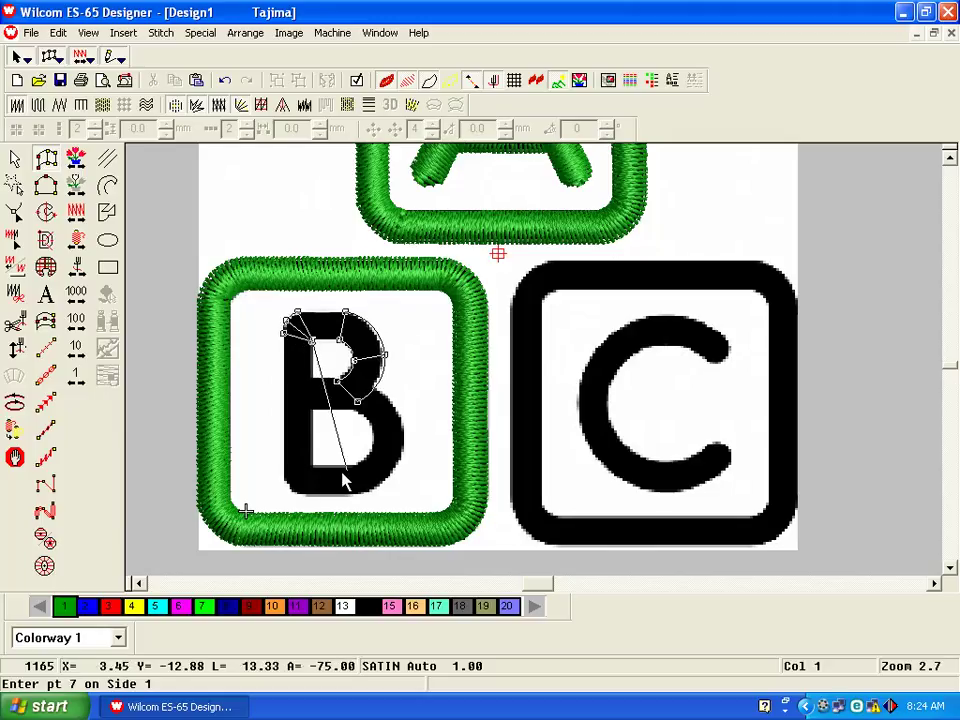
Step: Run the column down the B's stem and round the lower corner, pivoting on the inside corner
{"action": "left_click", "coordinate": [314, 464]}
{"action": "left_click", "coordinate": [284, 480]}
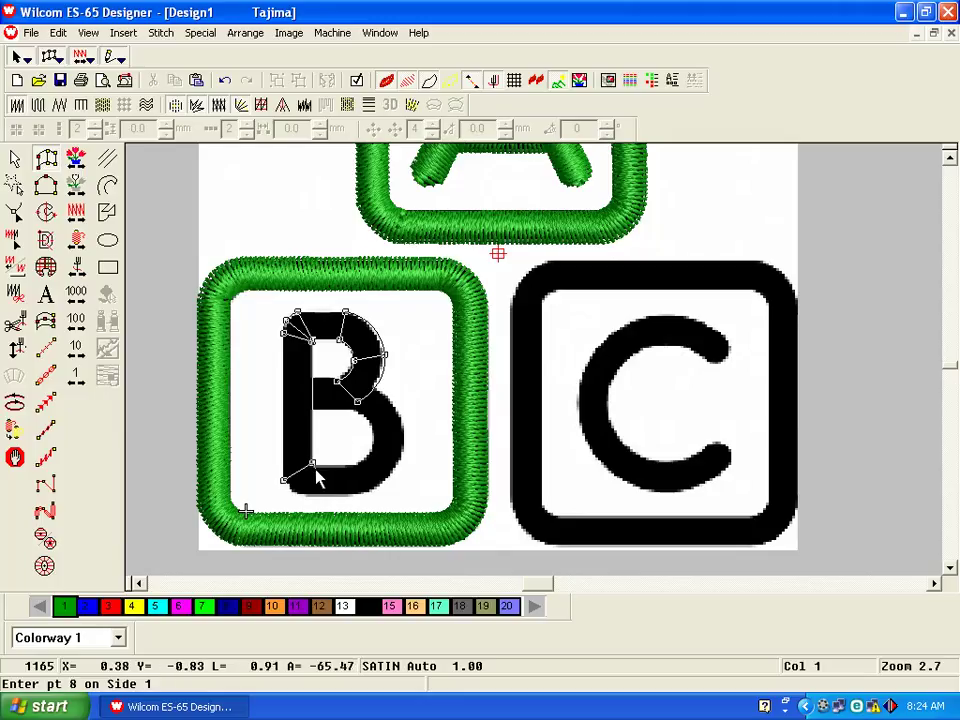
{"action": "left_click", "coordinate": [293, 493]}
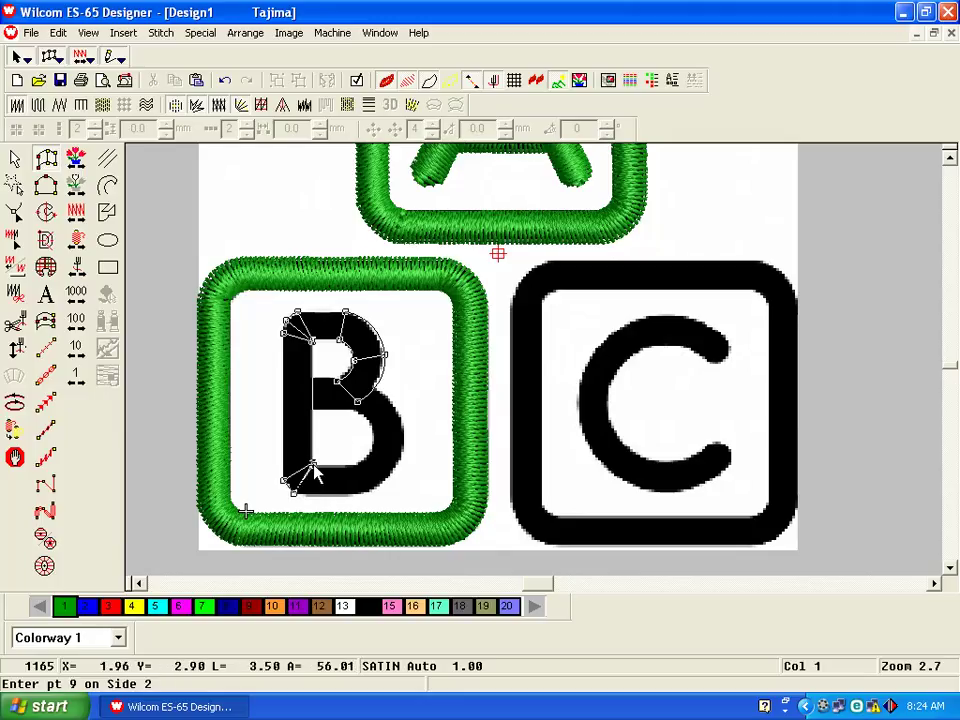
{"action": "left_click", "coordinate": [307, 492]}
Step: Extend the column along the B's bottom edge and up around the outside of the lower bowl
{"action": "left_click", "coordinate": [357, 466]}
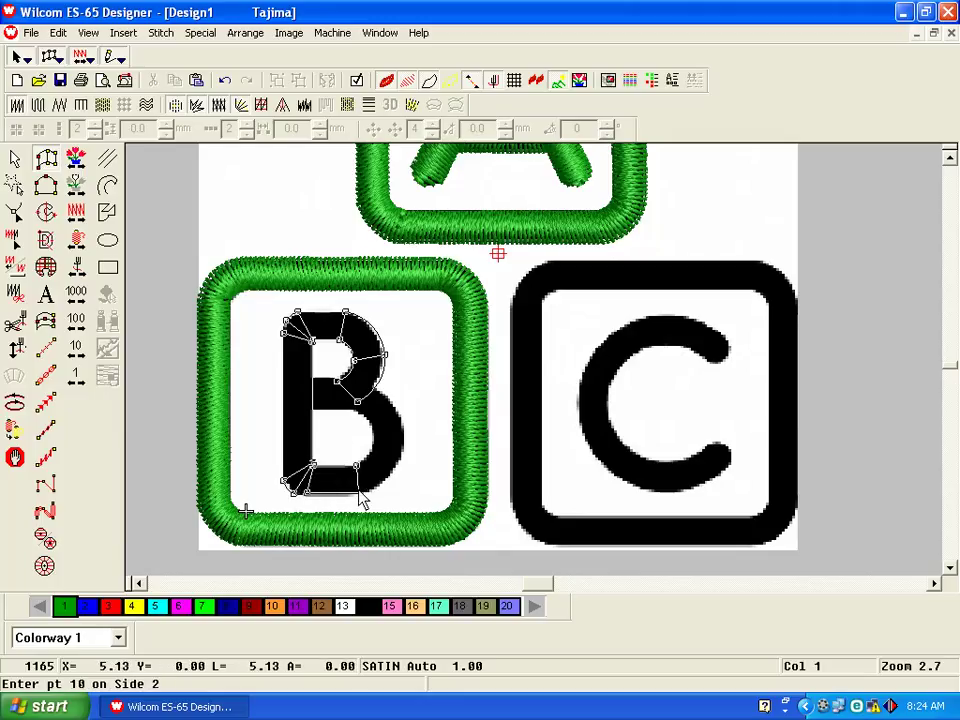
{"action": "left_click", "coordinate": [359, 493]}
{"action": "left_click", "coordinate": [370, 456]}
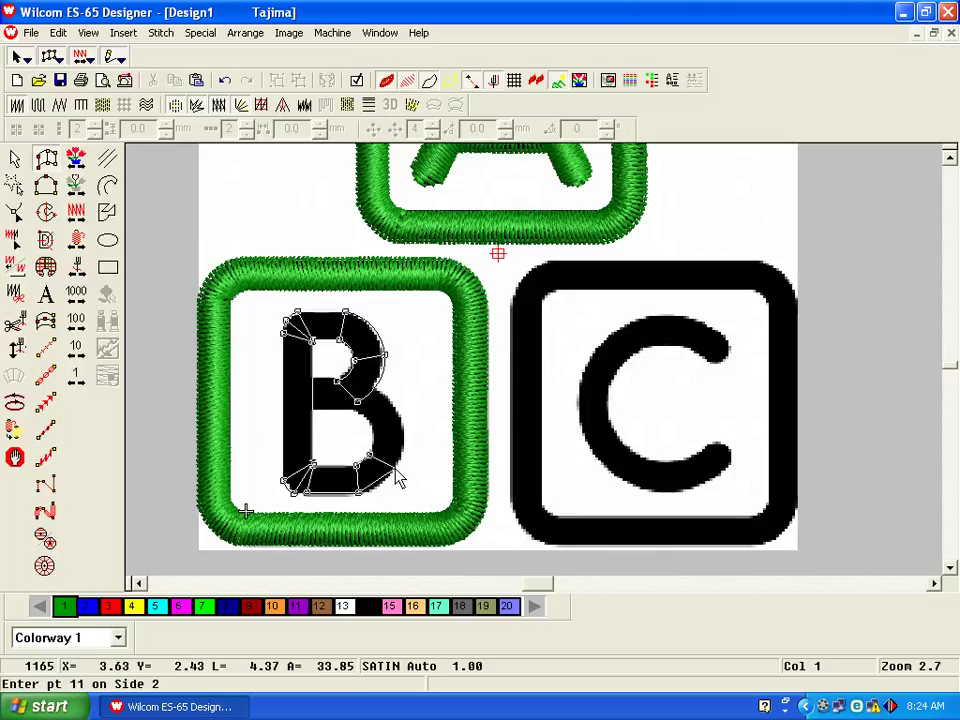
{"action": "left_click", "coordinate": [400, 450]}
{"action": "left_click", "coordinate": [394, 428]}
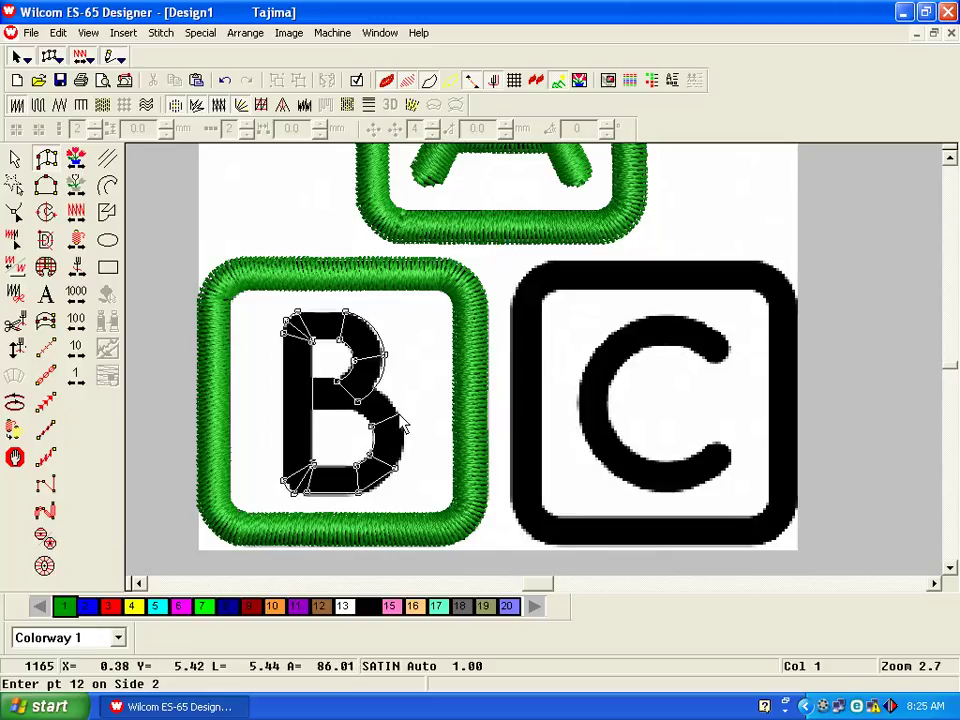
Step: Bring the column through the B's middle bar to the stem, generate the satin stitches and display its reshape points
{"action": "left_click", "coordinate": [359, 406]}
{"action": "left_click", "coordinate": [355, 396]}
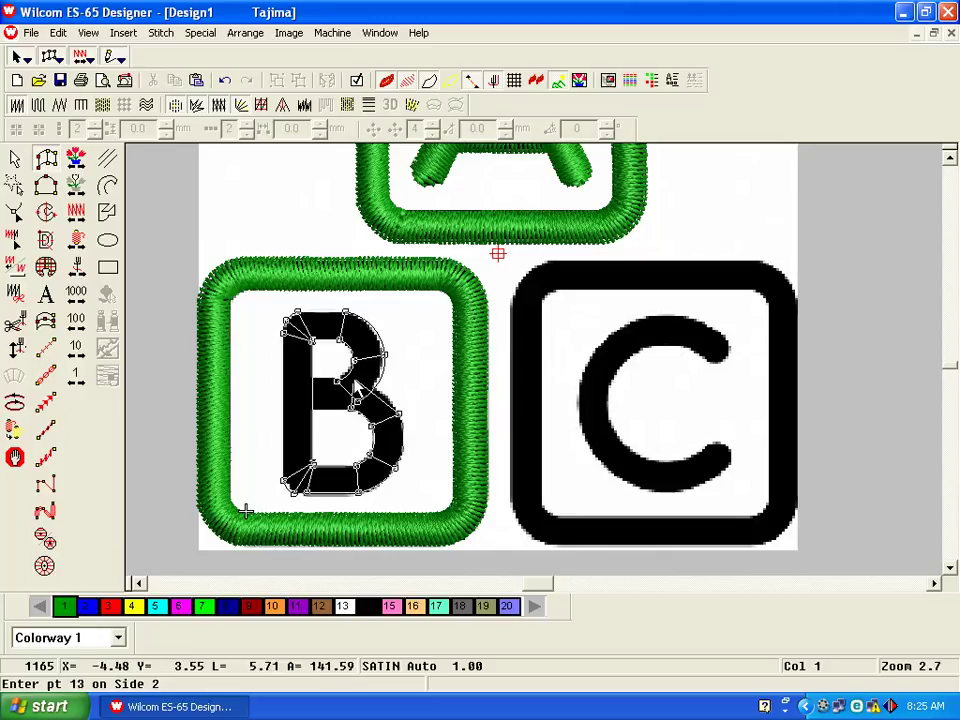
{"action": "left_click", "coordinate": [355, 383]}
{"action": "left_click", "coordinate": [315, 388]}
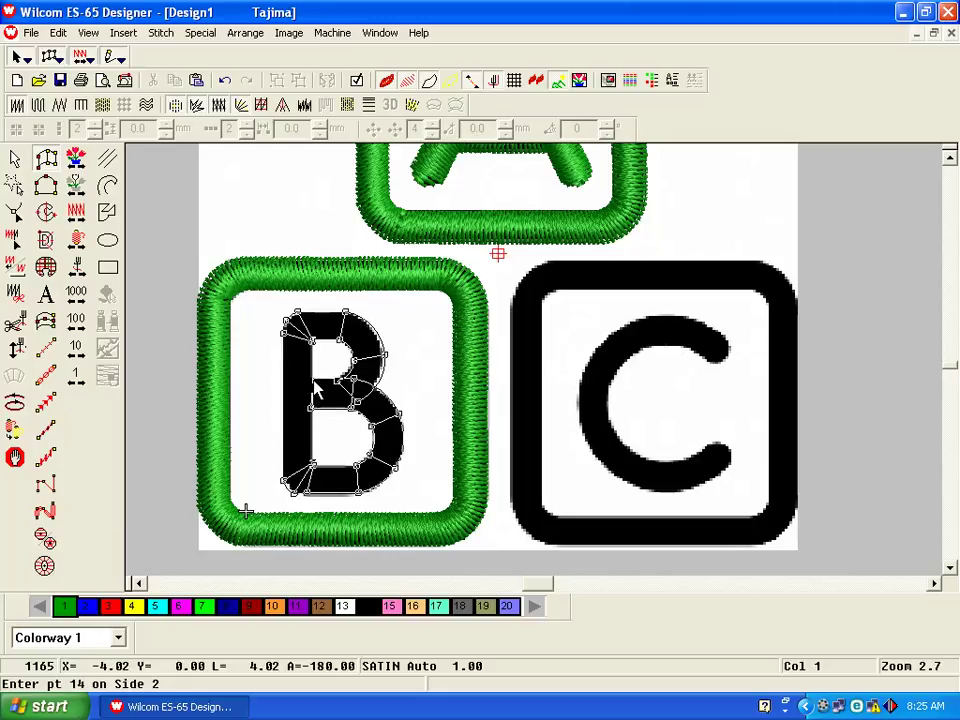
{"action": "key", "text": "Return"}
{"action": "left_click", "coordinate": [14, 213]}
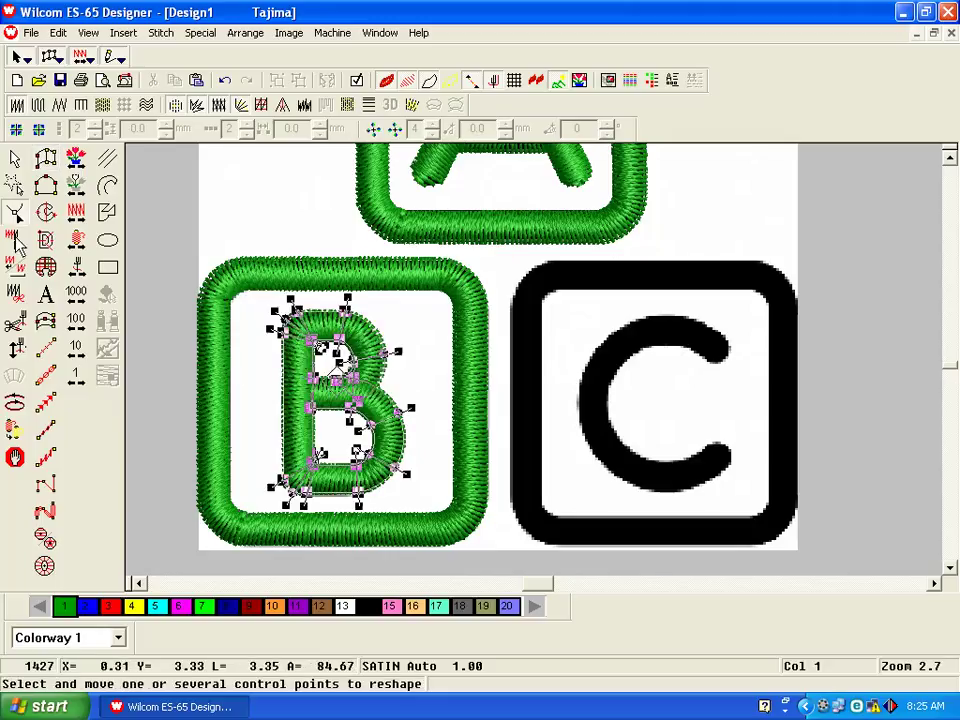
{"action": "key", "text": "z"}
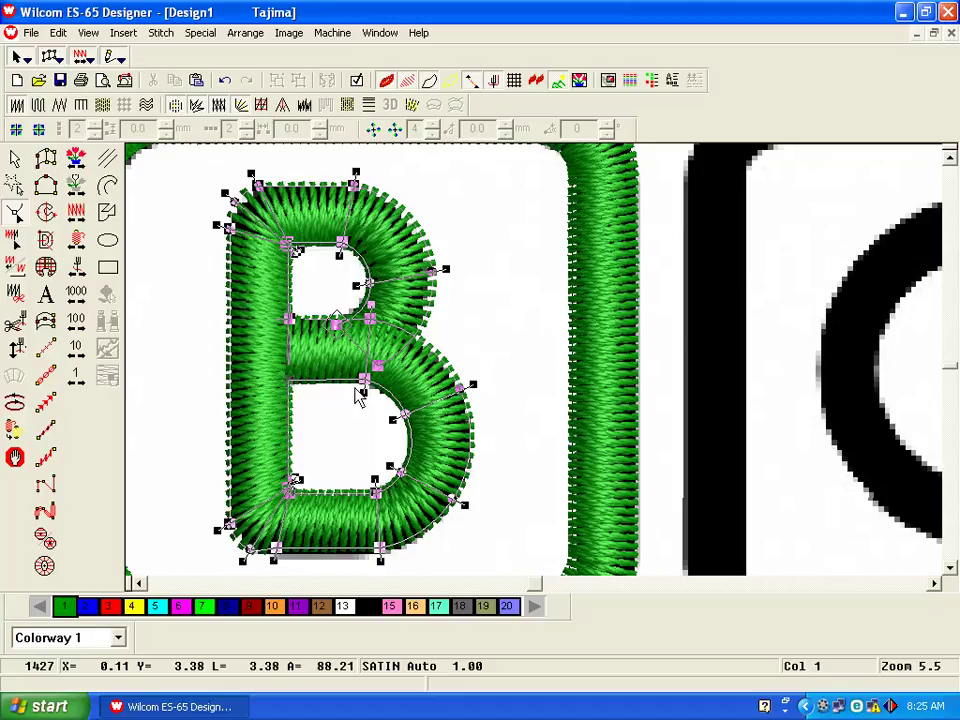
Step: Duplicate the stitched B block, border and letter together, and place the copy over the artwork's C block
{"action": "key", "text": "0"}
{"action": "key", "text": "Escape"}
{"action": "left_click_drag", "start_coordinate": [358, 477], "coordinate": [612, 287]}
{"action": "left_click_drag", "start_coordinate": [531, 364], "coordinate": [685, 359]}
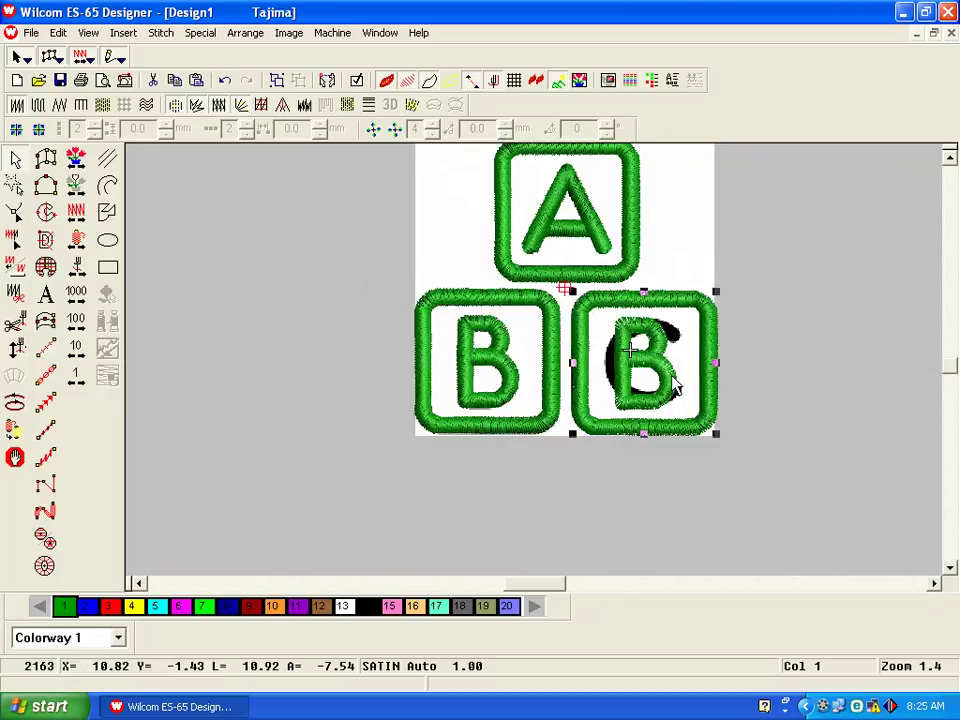
Step: Delete the copied letter B from the C block, keeping the copied border
{"action": "key", "text": "Escape"}
{"action": "left_click", "coordinate": [657, 364]}
{"action": "key", "text": "Delete"}
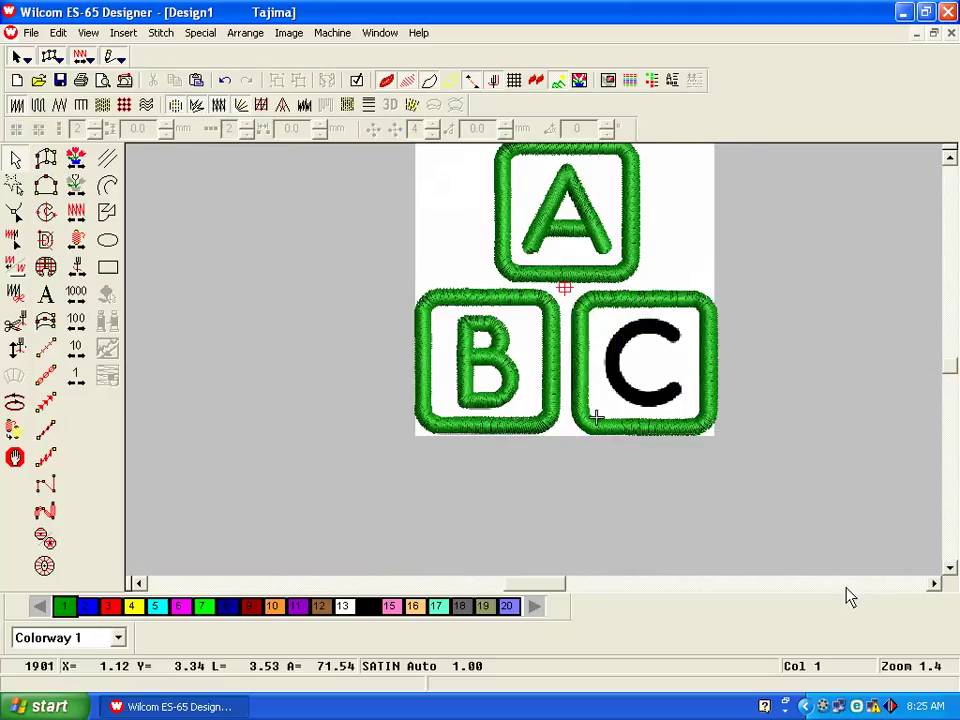
{"action": "left_click", "coordinate": [935, 583]}
{"action": "left_click", "coordinate": [935, 583]}
{"action": "right_click", "coordinate": [460, 361]}
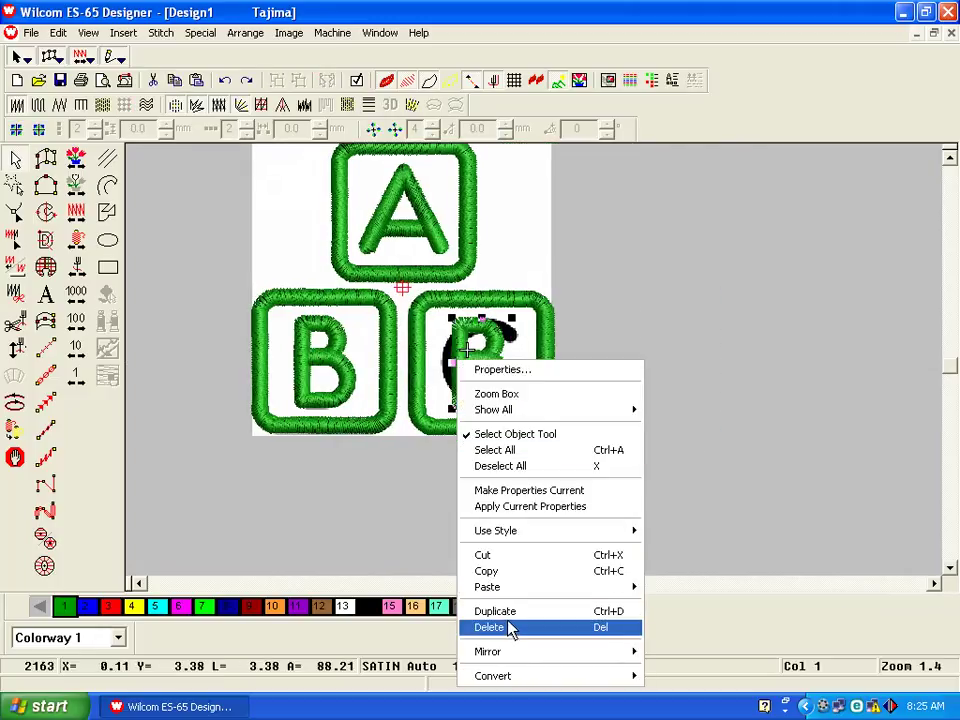
{"action": "left_click", "coordinate": [489, 627]}
Step: Start a satin column at the C's rounded upper end and run it to the top of the curve
{"action": "left_click", "coordinate": [45, 158]}
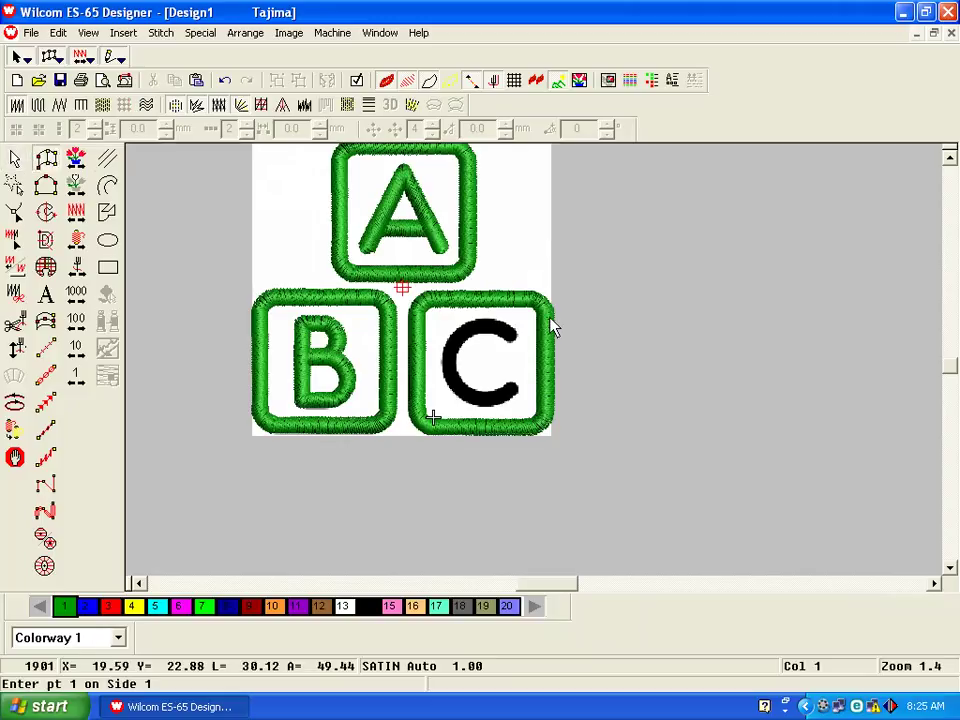
{"action": "key", "text": "z"}
{"action": "left_click", "coordinate": [494, 329]}
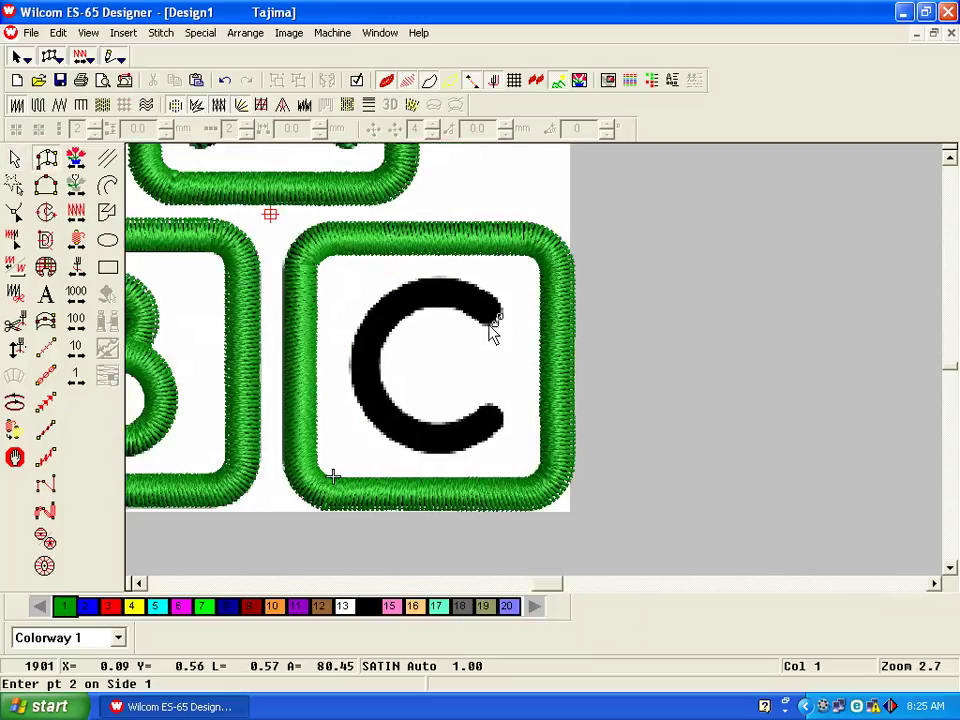
{"action": "left_click", "coordinate": [491, 332]}
{"action": "left_click", "coordinate": [500, 308]}
{"action": "left_click", "coordinate": [453, 281]}
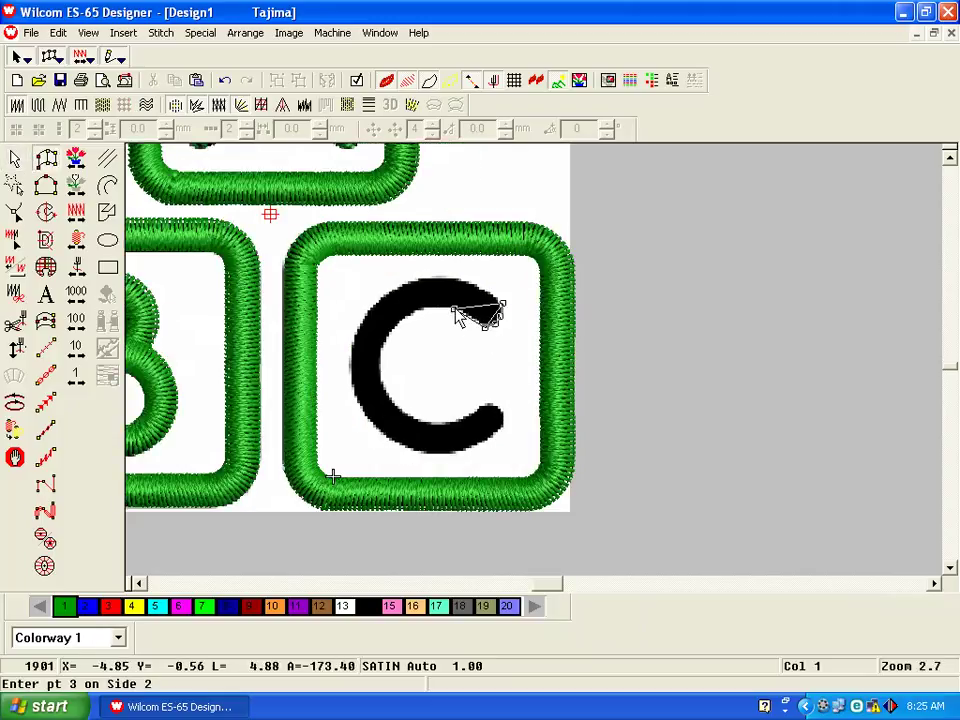
{"action": "left_click", "coordinate": [455, 308]}
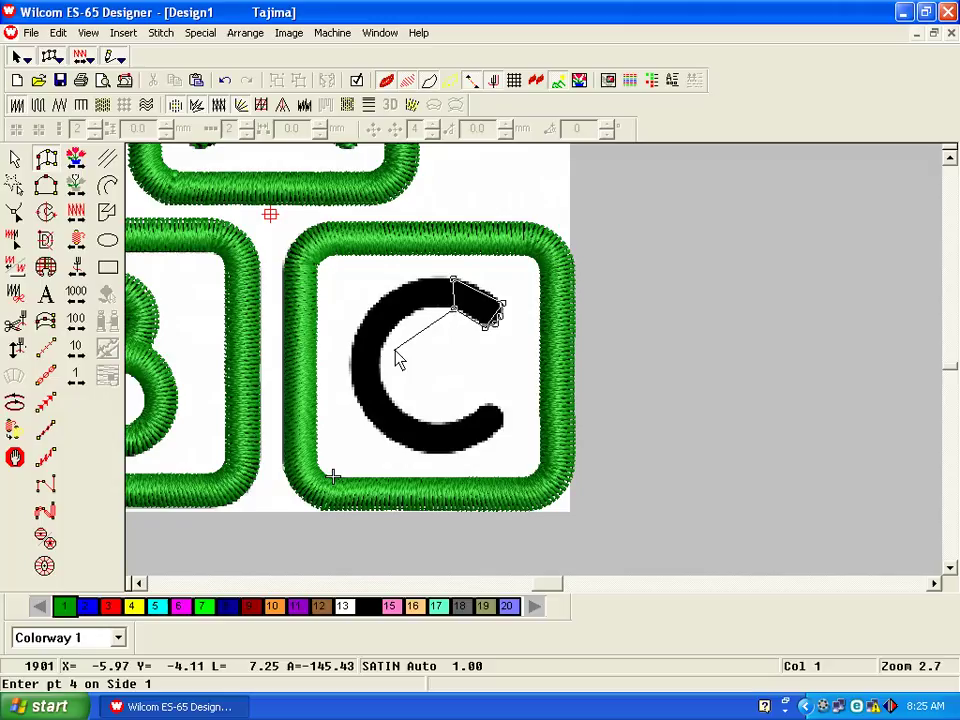
Step: Continue the column around the C's back, from the top of the curve down to its lower bend
{"action": "left_click", "coordinate": [398, 285]}
{"action": "left_click", "coordinate": [411, 315]}
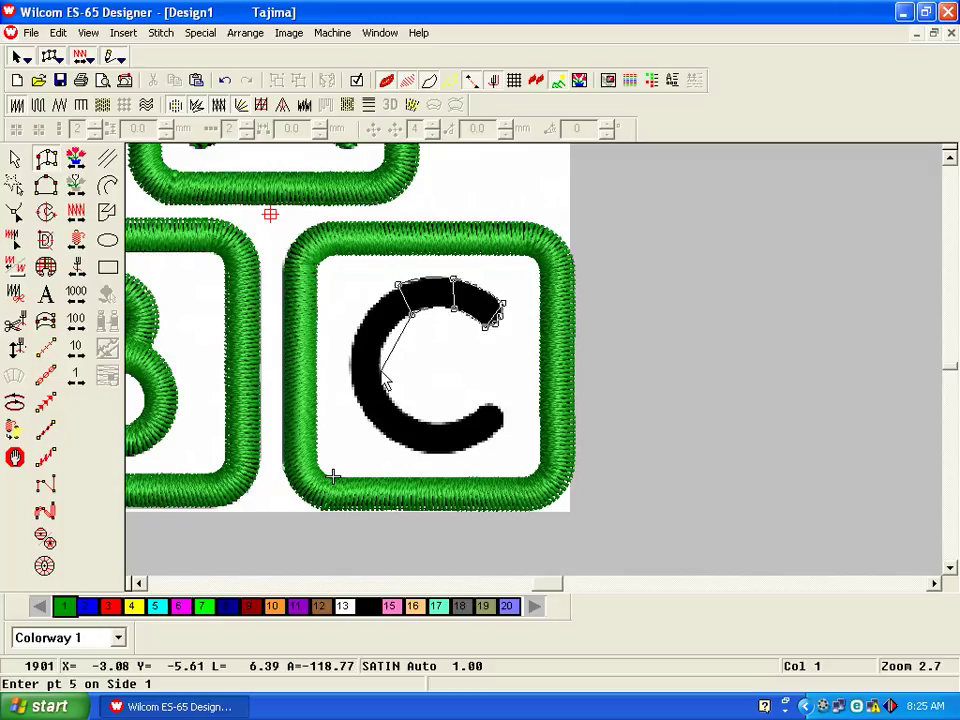
{"action": "left_click", "coordinate": [349, 370]}
{"action": "left_click", "coordinate": [381, 371]}
{"action": "left_click", "coordinate": [409, 418]}
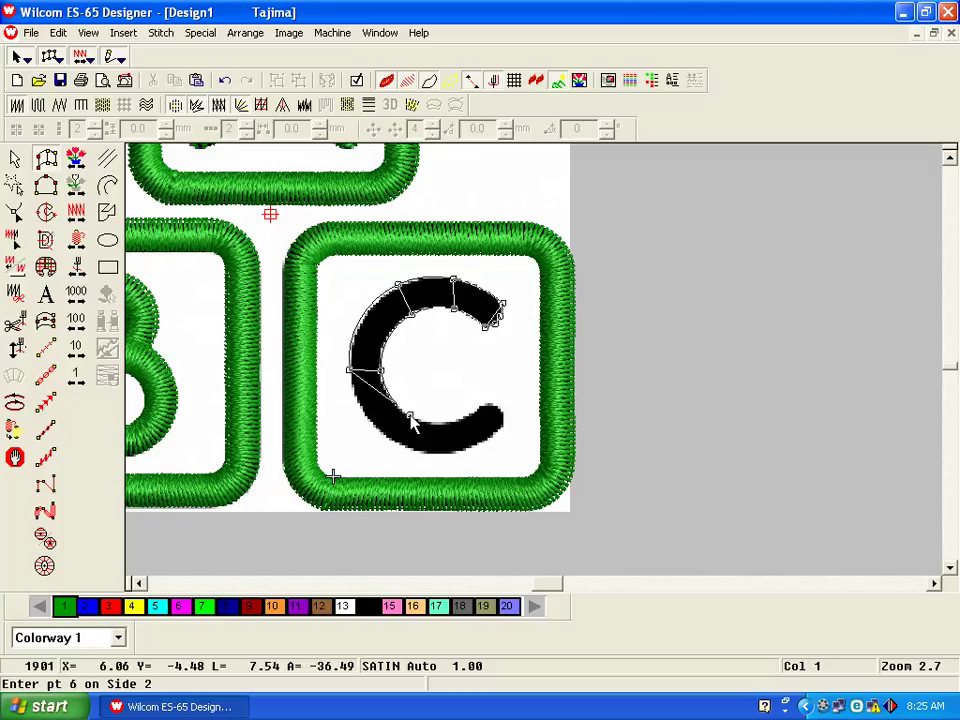
{"action": "left_click", "coordinate": [394, 442]}
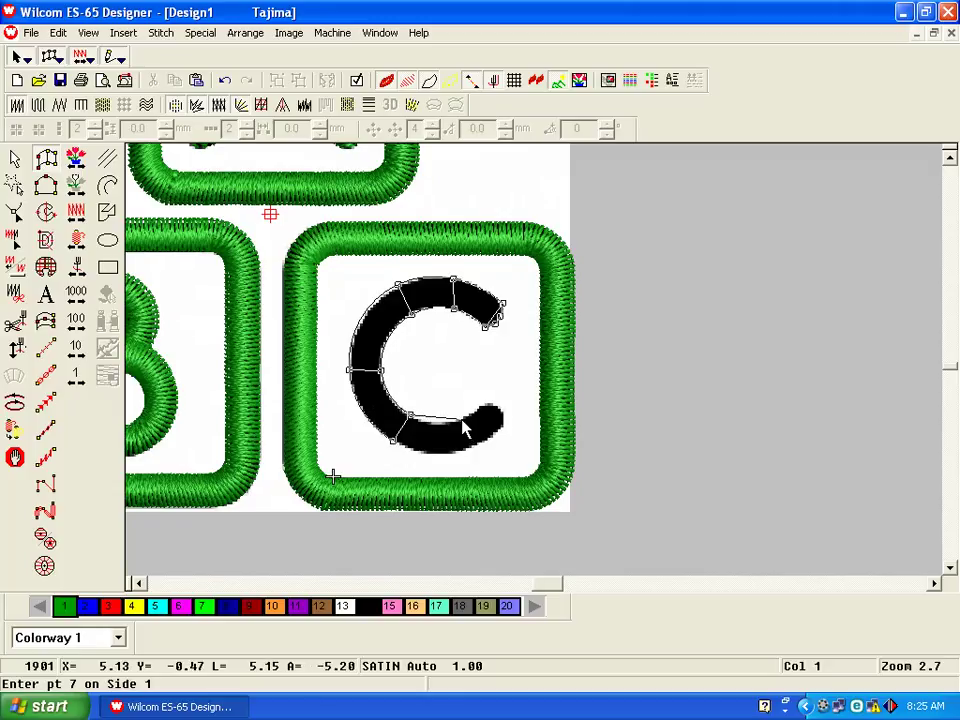
Step: Run the column along the C's lower arm, round off its end and generate the satin stitches
{"action": "left_click", "coordinate": [461, 420]}
{"action": "left_click", "coordinate": [476, 447]}
{"action": "left_click", "coordinate": [485, 402]}
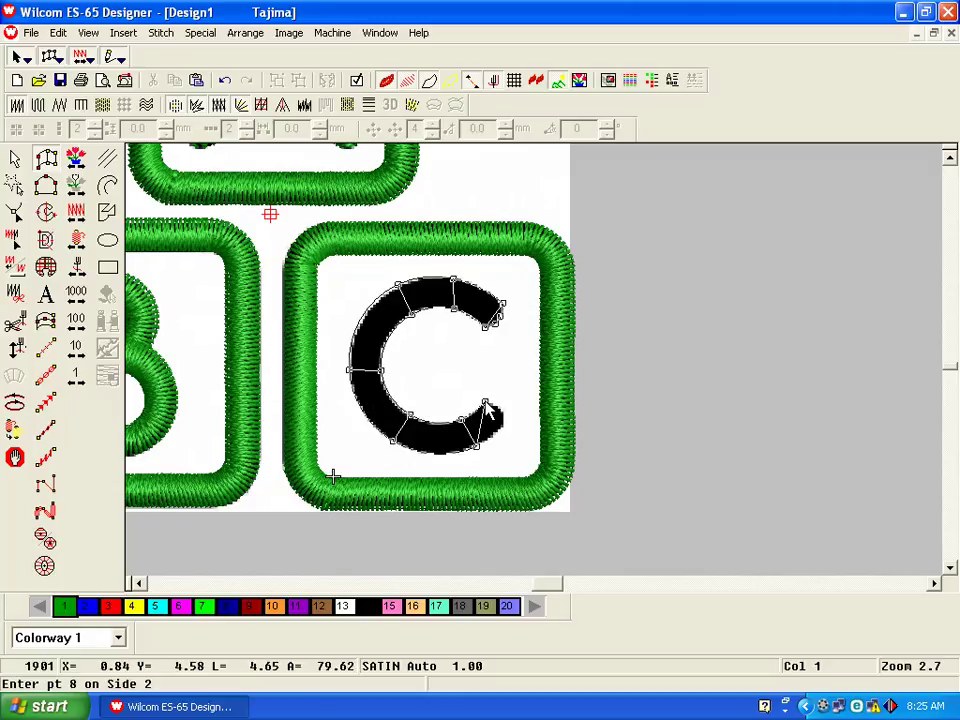
{"action": "left_click", "coordinate": [506, 428]}
{"action": "left_click", "coordinate": [500, 414]}
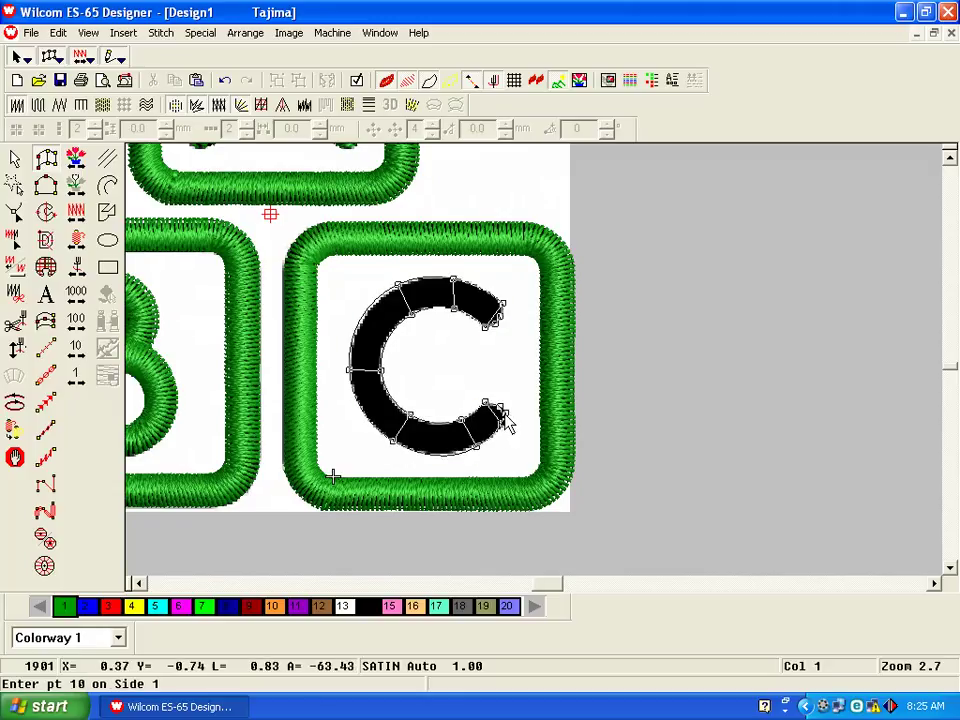
{"action": "key", "text": "Return"}
Step: Reshape the C's satin column by moving the control points on its lower outer curve and rounded lower end
{"action": "left_click", "coordinate": [17, 214]}
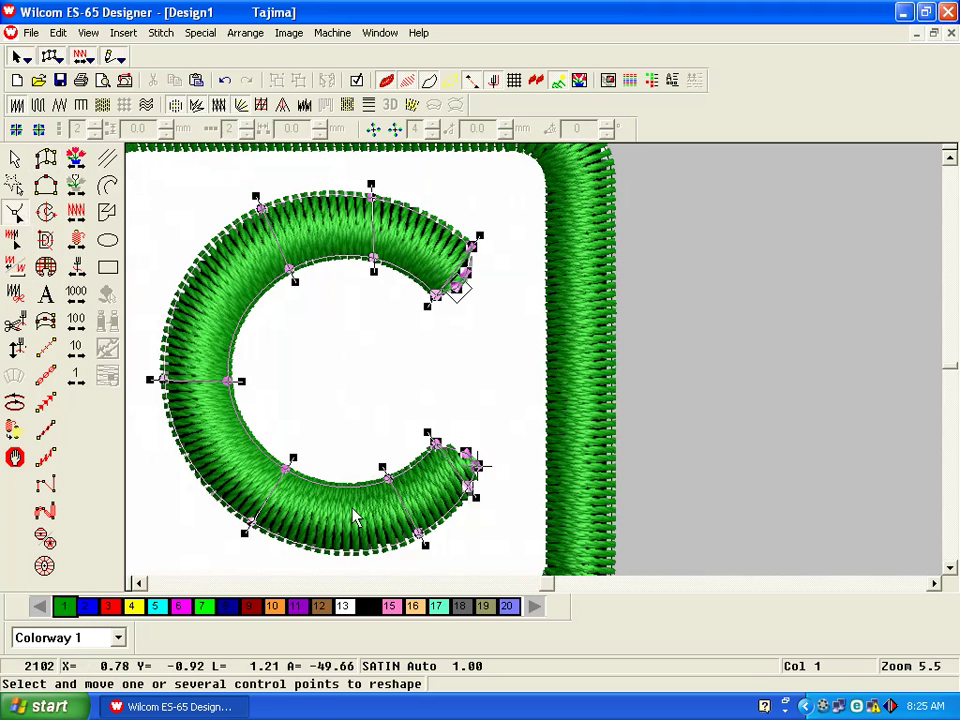
{"action": "left_click_drag", "start_coordinate": [418, 534], "coordinate": [411, 534]}
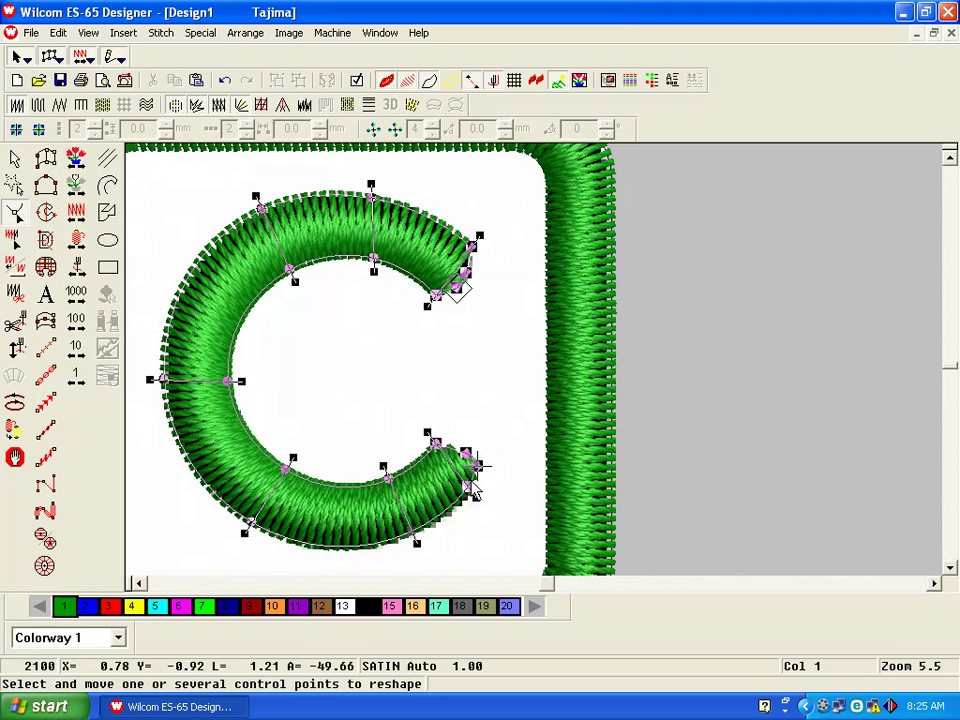
{"action": "mouse_move", "coordinate": [466, 453]}
{"action": "left_mouse_down"}
{"action": "mouse_move", "coordinate": [456, 446]}
{"action": "mouse_move", "coordinate": [473, 466]}
{"action": "left_mouse_up"}
{"action": "key", "text": "Return"}
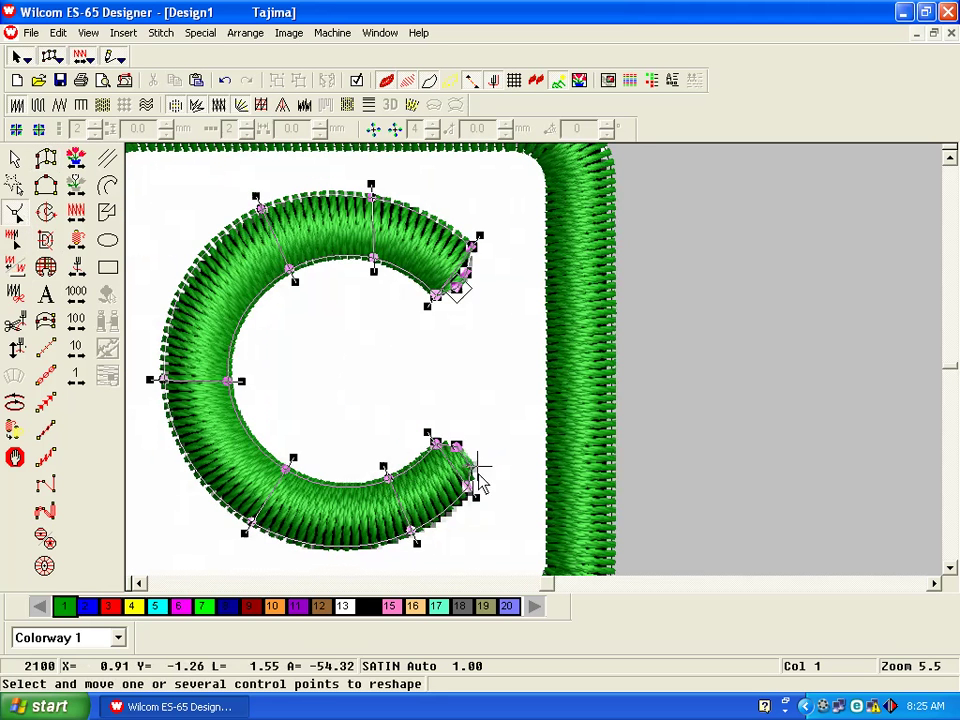
{"action": "key", "text": "shift+z"}
{"action": "key", "text": "shift+z"}
{"action": "key", "text": "shift+z"}
{"action": "key", "text": "Escape"}
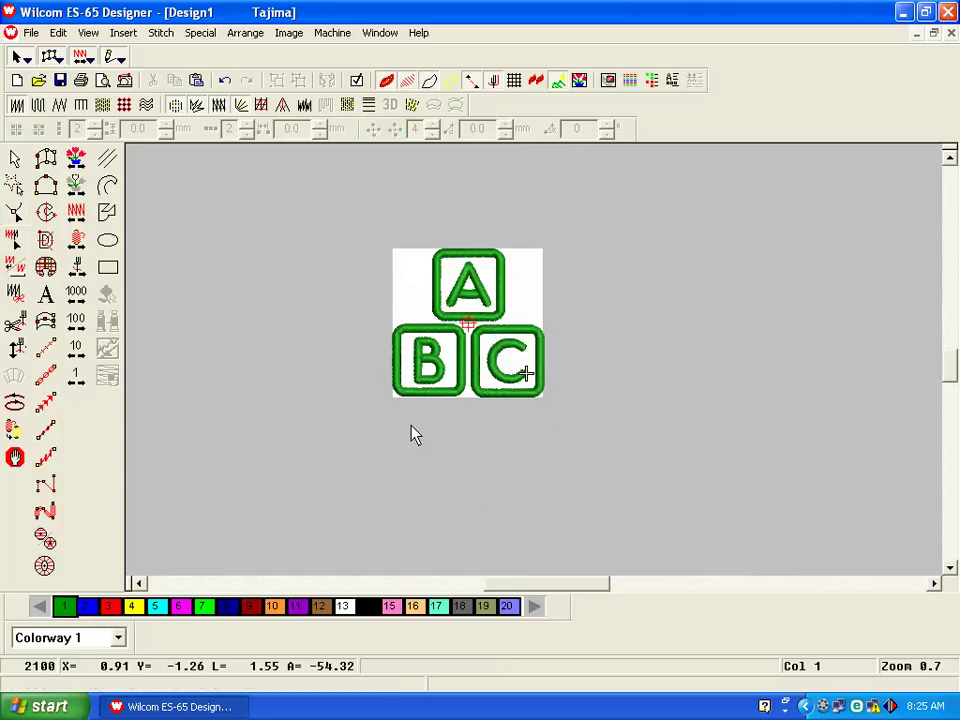